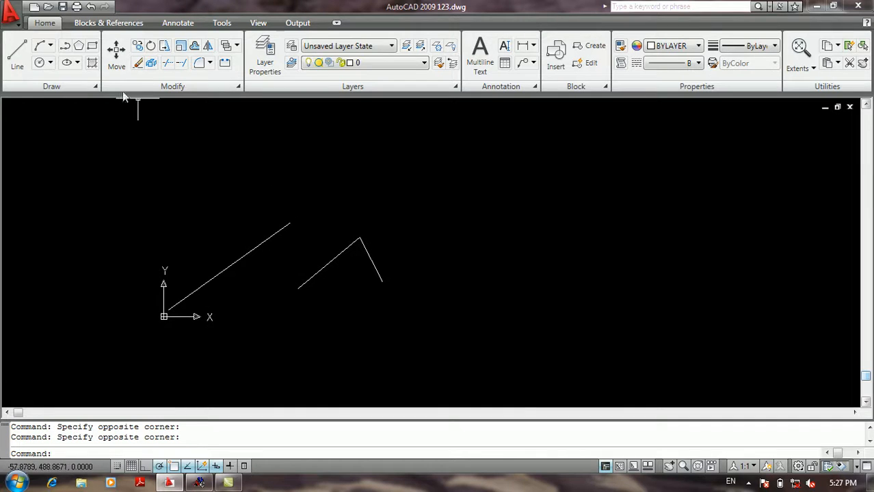
{"action": "left_click", "coordinate": [17, 19]}
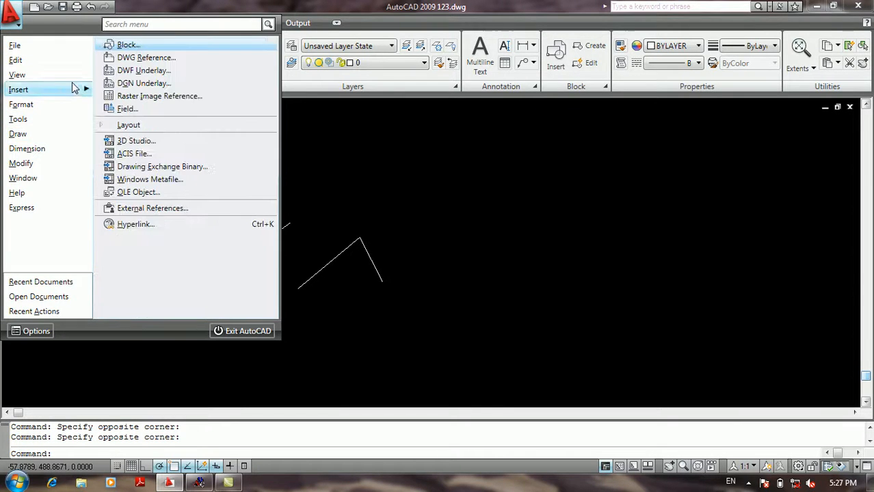
{"action": "mouse_move", "coordinate": [73, 76]}
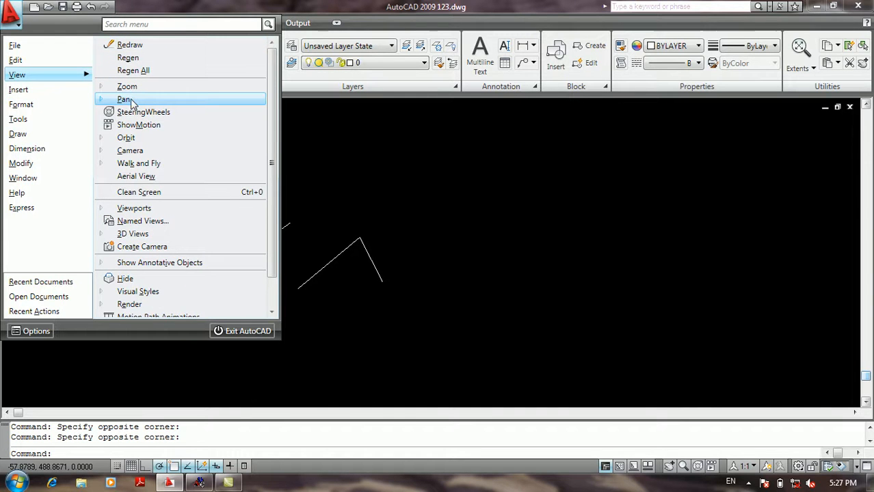
{"action": "mouse_move", "coordinate": [132, 102]}
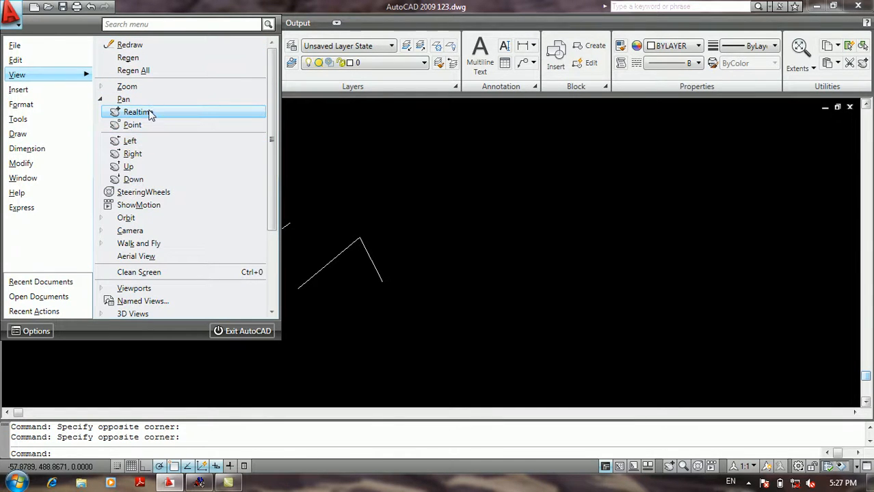
{"action": "left_click", "coordinate": [399, 182]}
{"action": "left_click", "coordinate": [391, 198]}
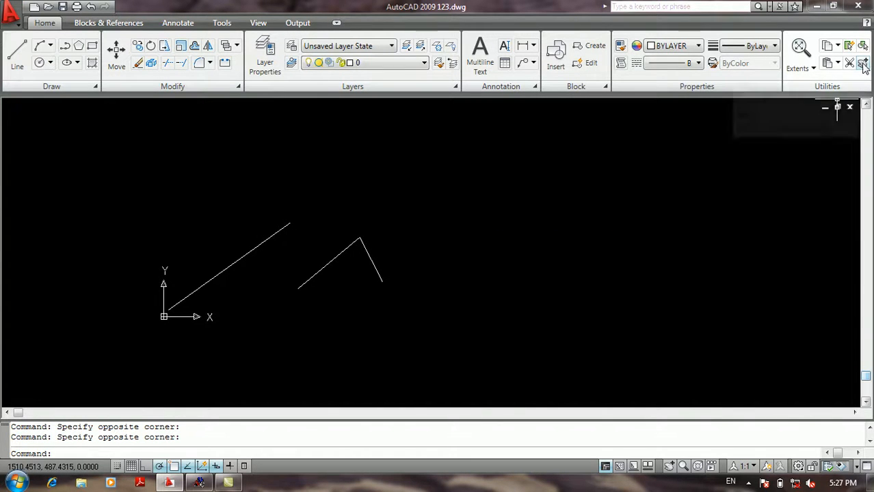
{"action": "left_click", "coordinate": [863, 63]}
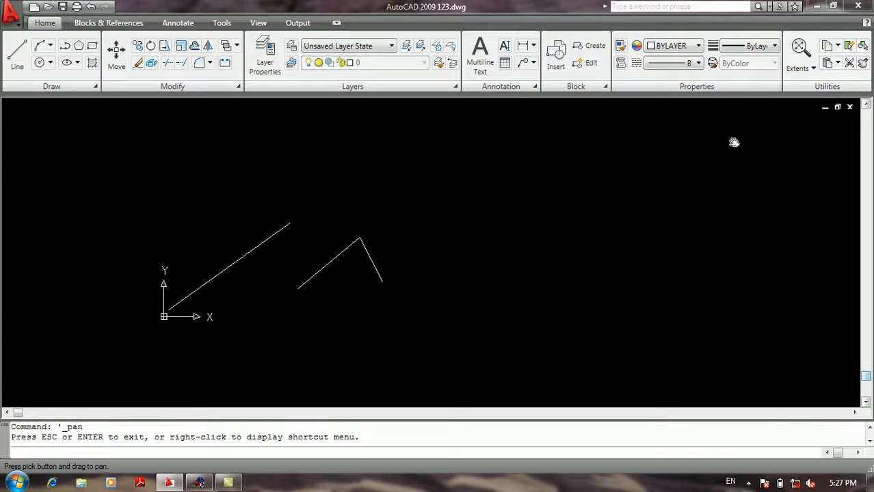
{"action": "key", "text": "Escape"}
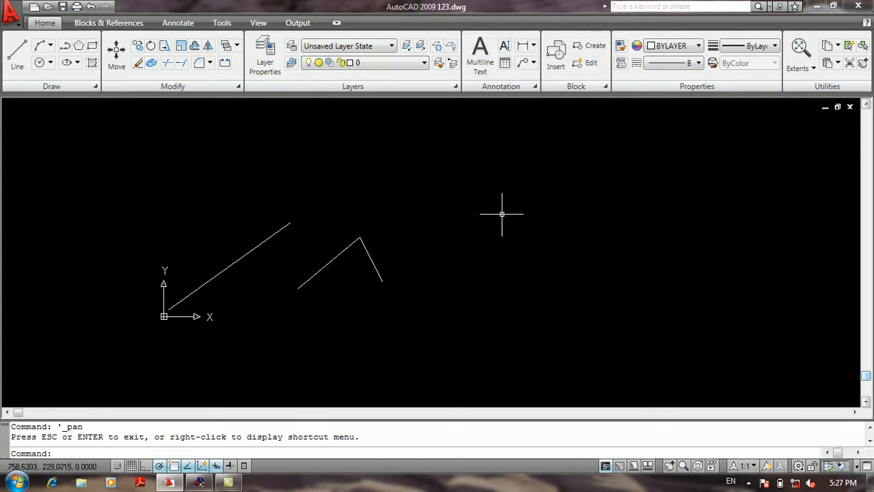
Shift the view slightly to the right and up with Realtime Pan, then leave the command.
{"action": "left_click", "coordinate": [19, 22]}
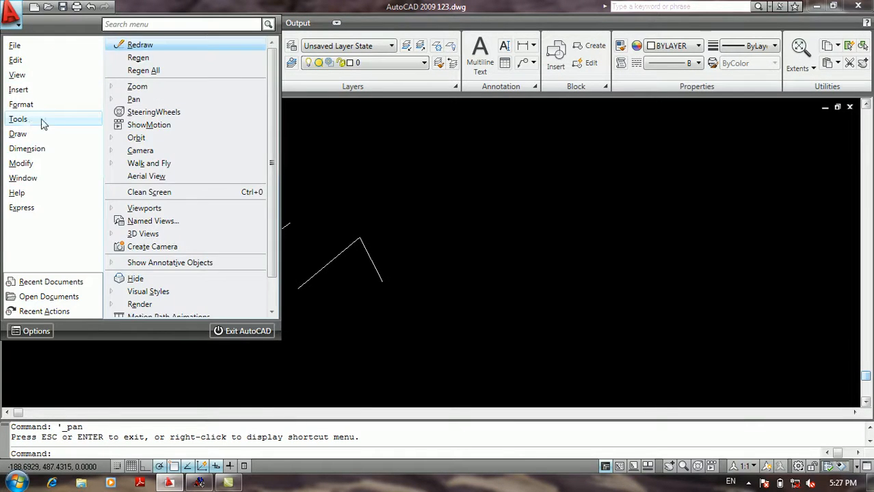
{"action": "left_click", "coordinate": [148, 112]}
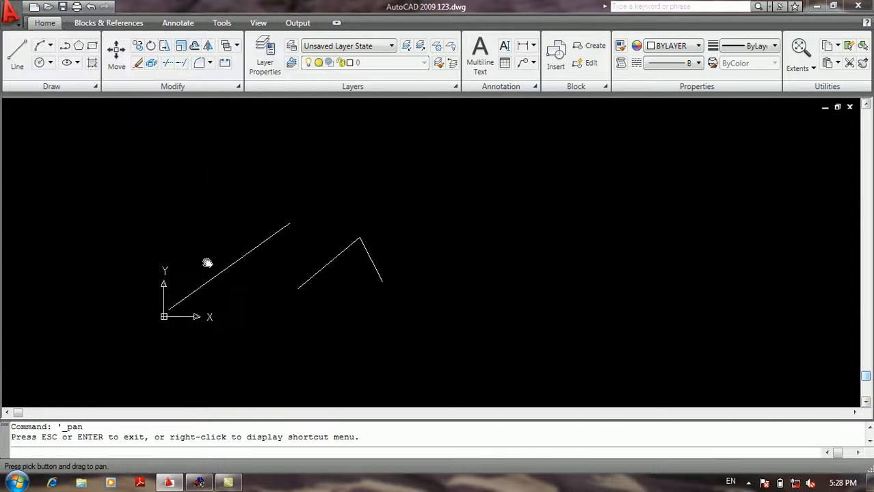
{"action": "mouse_move", "coordinate": [239, 277]}
{"action": "left_mouse_down"}
{"action": "mouse_move", "coordinate": [224, 153]}
{"action": "mouse_move", "coordinate": [100, 202]}
{"action": "mouse_move", "coordinate": [617, 272]}
{"action": "mouse_move", "coordinate": [297, 245]}
{"action": "mouse_move", "coordinate": [247, 318]}
{"action": "mouse_move", "coordinate": [198, 180]}
{"action": "mouse_move", "coordinate": [153, 273]}
{"action": "mouse_move", "coordinate": [194, 256]}
{"action": "mouse_move", "coordinate": [71, 227]}
{"action": "mouse_move", "coordinate": [251, 264]}
{"action": "left_mouse_up"}
{"action": "key", "text": "Escape"}
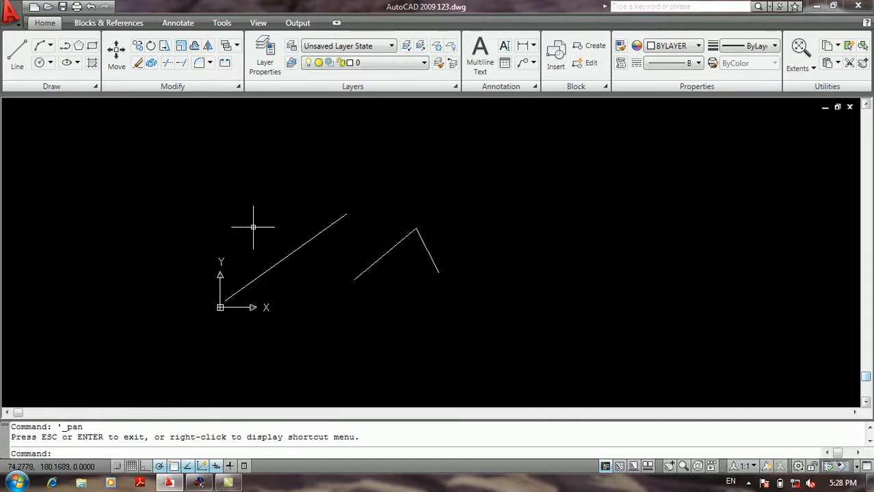
Pan the view horizontally to the right with the Point option, picking a base point and a second point in empty space.
{"action": "left_click", "coordinate": [15, 24]}
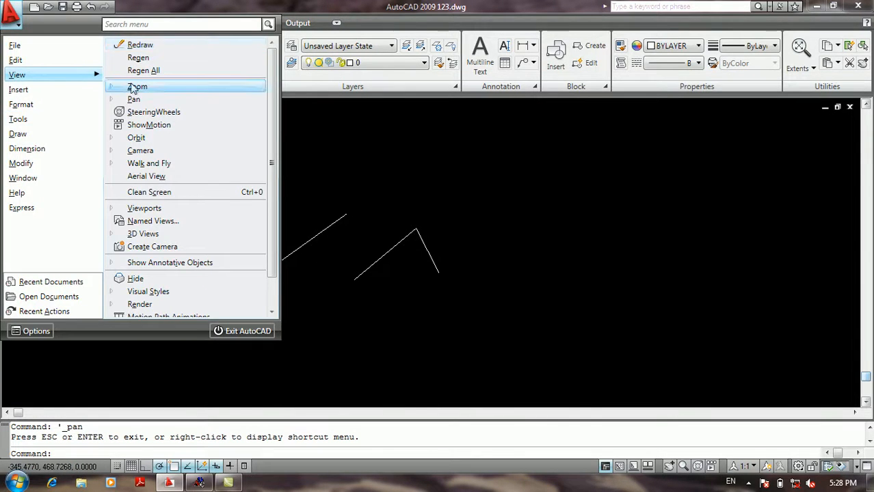
{"action": "mouse_move", "coordinate": [134, 100]}
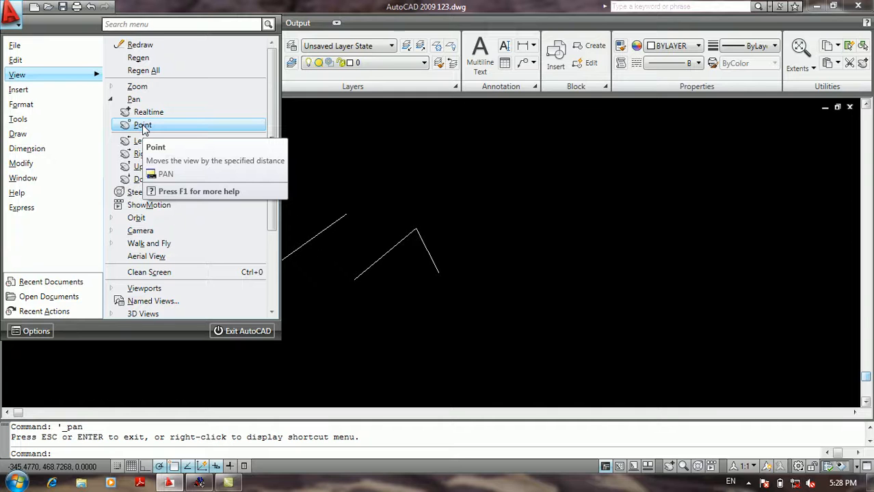
{"action": "left_click", "coordinate": [142, 126]}
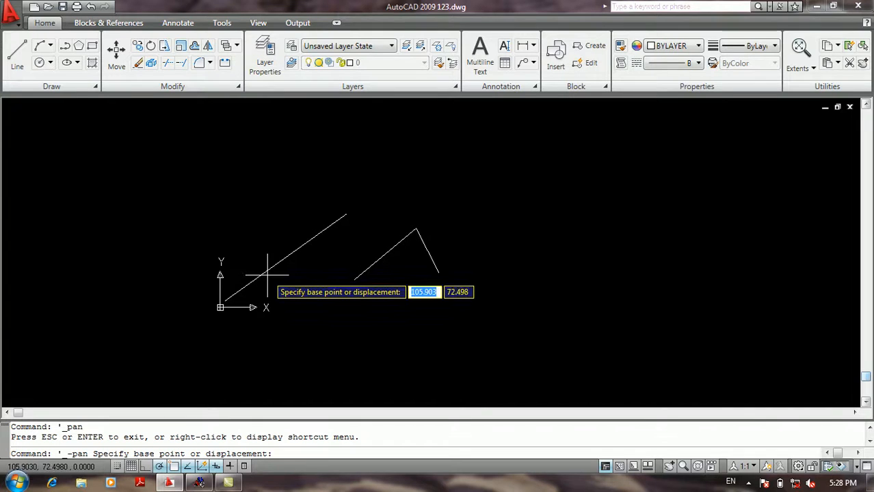
{"action": "scroll", "coordinate": [257, 292], "scroll_direction": "up", "scroll_amount": 2}
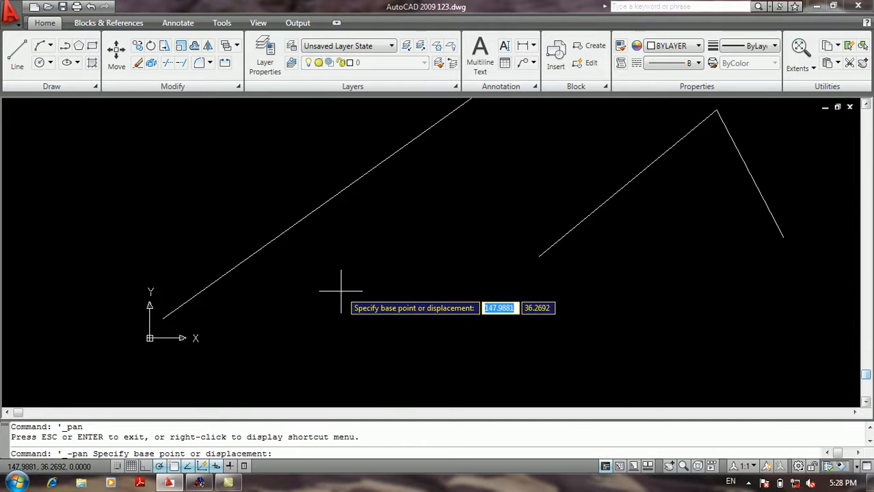
{"action": "left_click", "coordinate": [339, 269]}
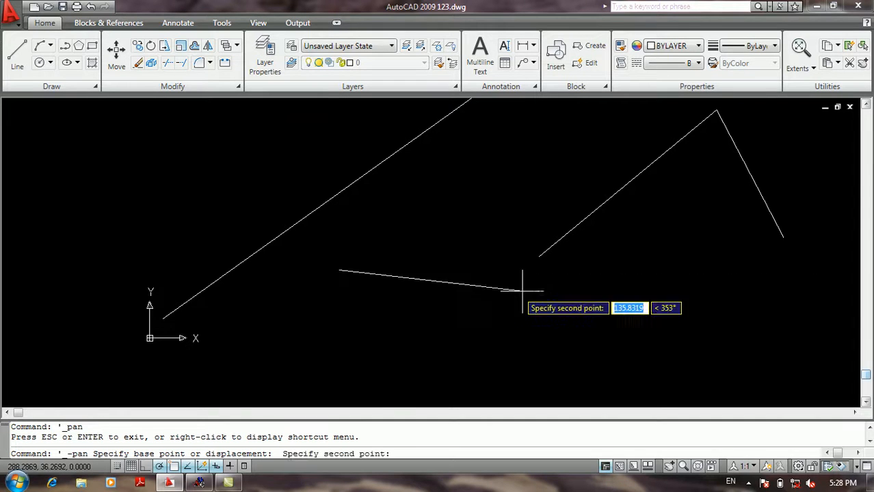
{"action": "left_click", "coordinate": [587, 269]}
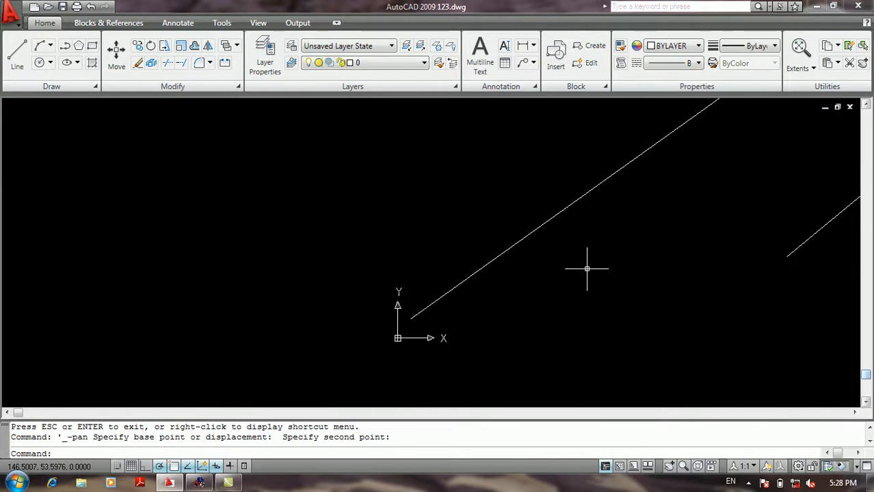
Pan the view exactly 100 units to the right with the Point option, from a base point picked below the long line.
{"action": "scroll", "coordinate": [587, 269], "scroll_direction": "down", "scroll_amount": 4}
{"action": "mouse_move", "coordinate": [587, 268]}
{"action": "middle_mouse_down"}
{"action": "mouse_move", "coordinate": [291, 235]}
{"action": "mouse_move", "coordinate": [126, 279]}
{"action": "middle_mouse_up"}
{"action": "scroll", "coordinate": [291, 234], "scroll_direction": "up", "scroll_amount": 3}
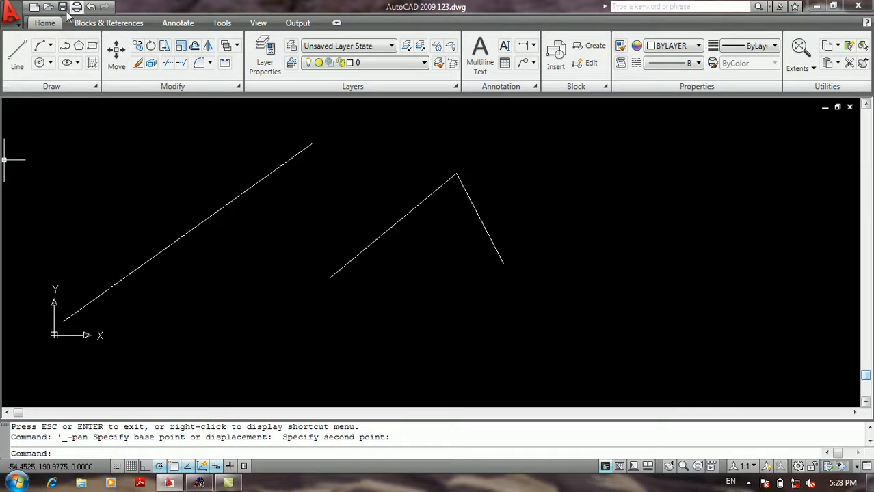
{"action": "left_click", "coordinate": [12, 13]}
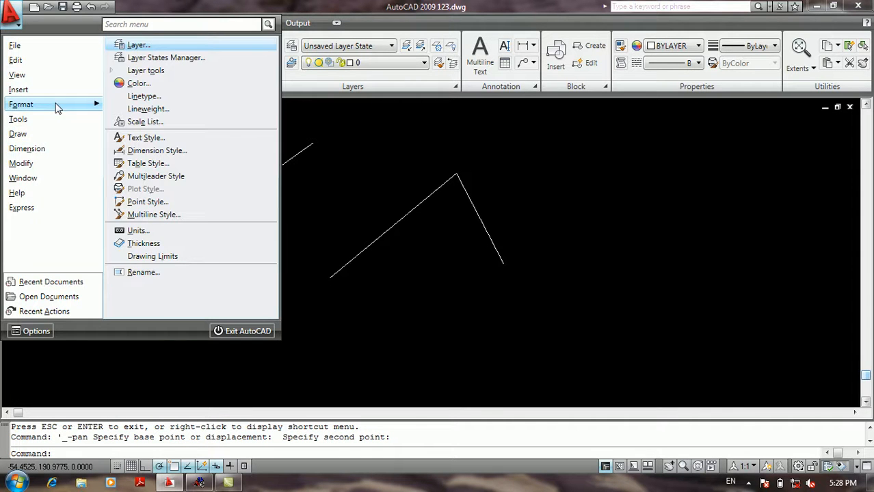
{"action": "mouse_move", "coordinate": [65, 74]}
{"action": "left_click", "coordinate": [135, 99]}
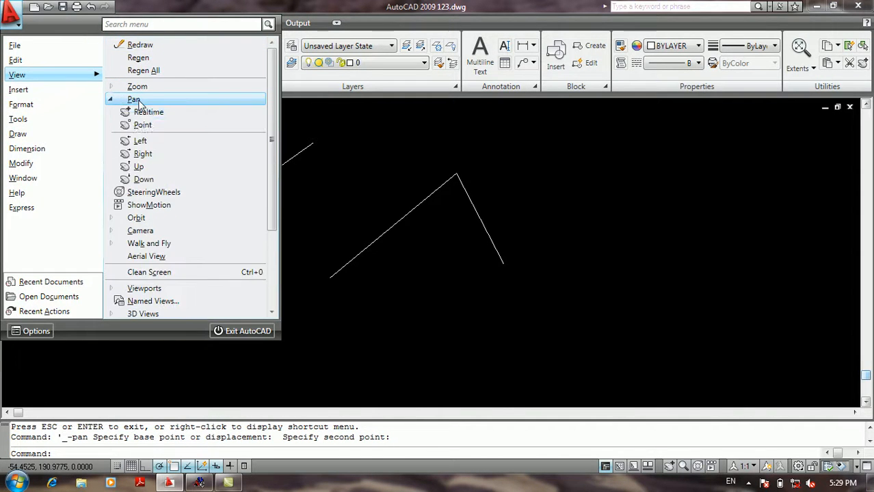
{"action": "left_click", "coordinate": [142, 126]}
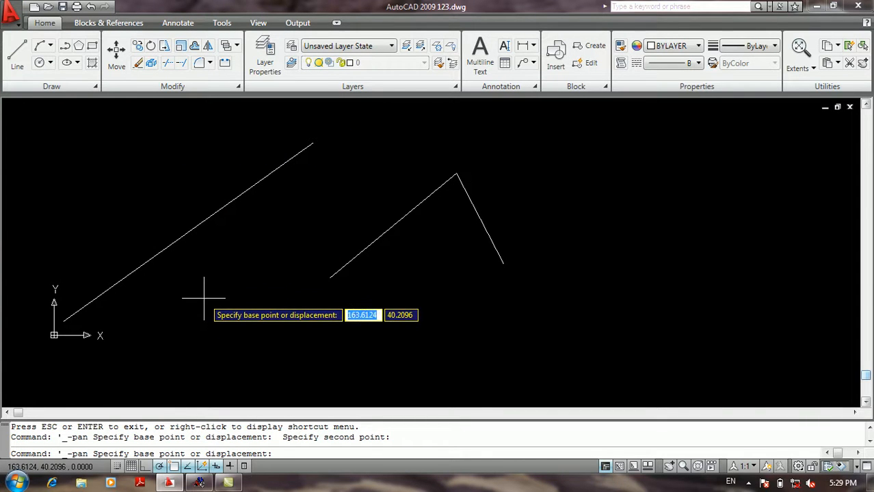
{"action": "left_click", "coordinate": [204, 298]}
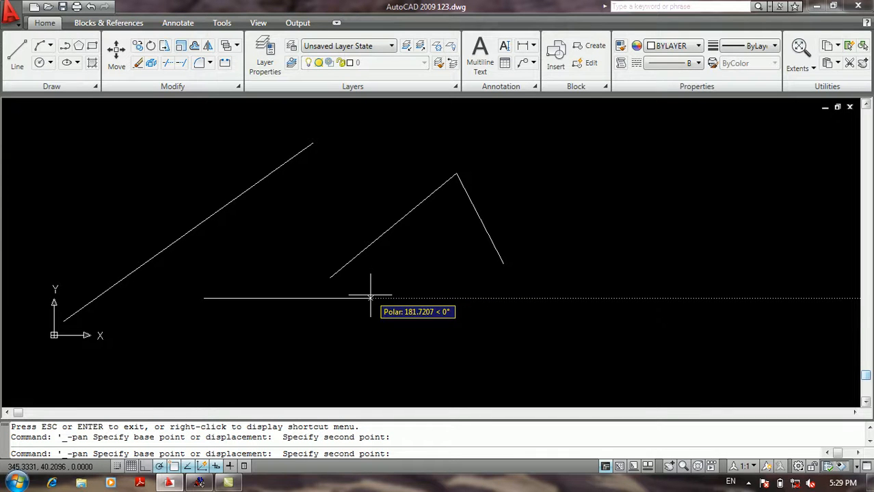
{"action": "type", "text": "100"}
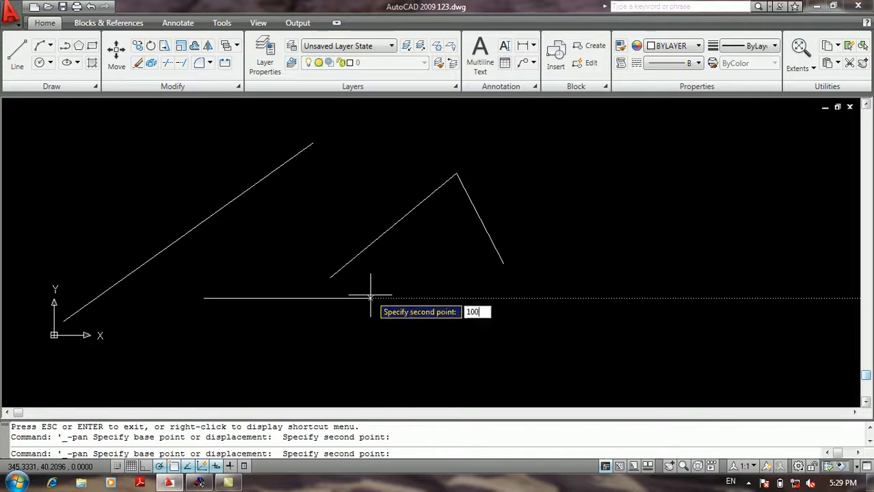
{"action": "key", "text": "Return"}
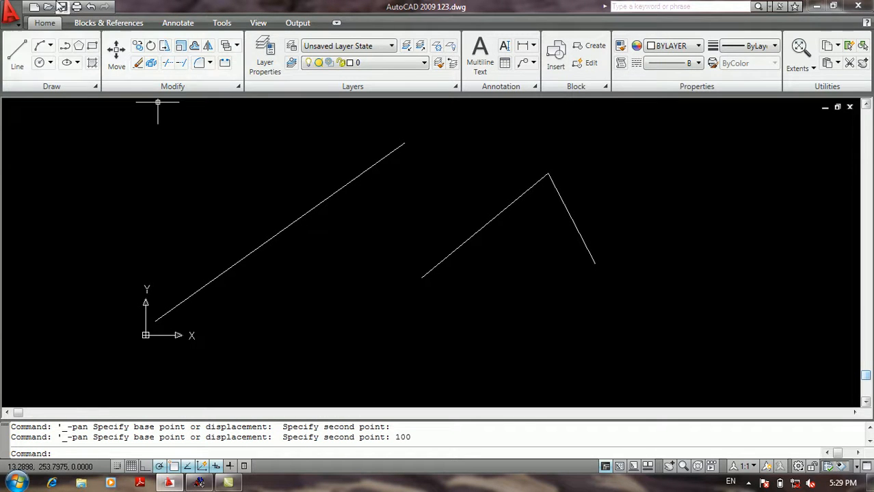
Move the view with the preset Left pan option.
{"action": "left_click", "coordinate": [11, 12]}
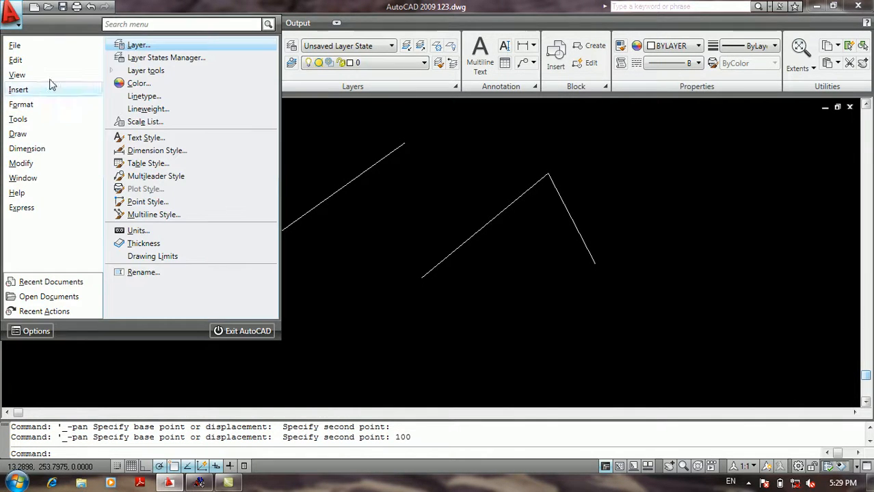
{"action": "left_click", "coordinate": [134, 101]}
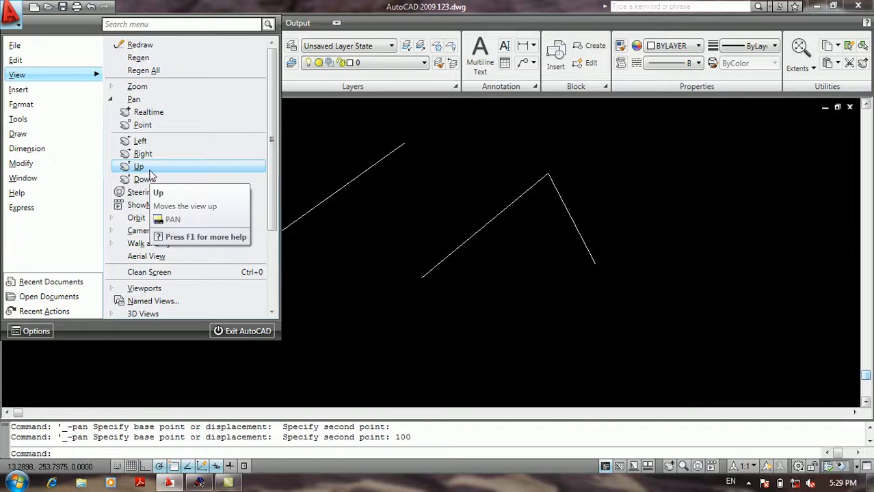
{"action": "left_click", "coordinate": [174, 141]}
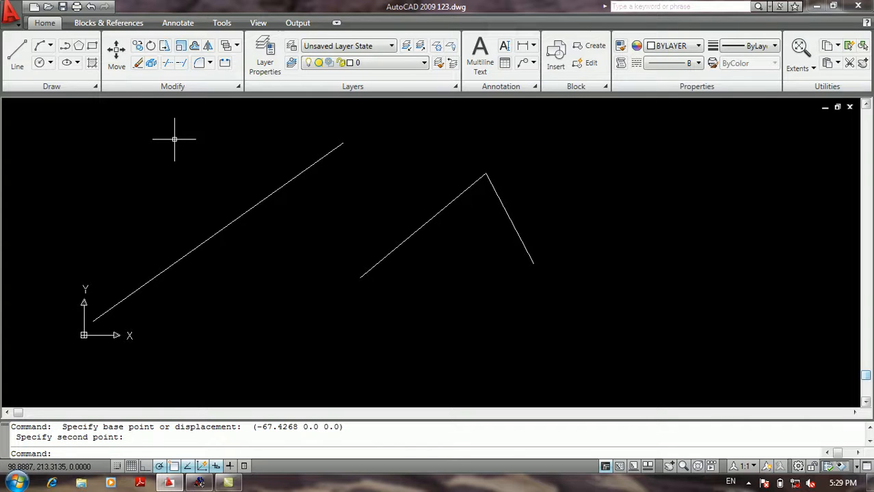
Move the view with the preset Up pan option and bring the lines back into view.
{"action": "left_click", "coordinate": [11, 11]}
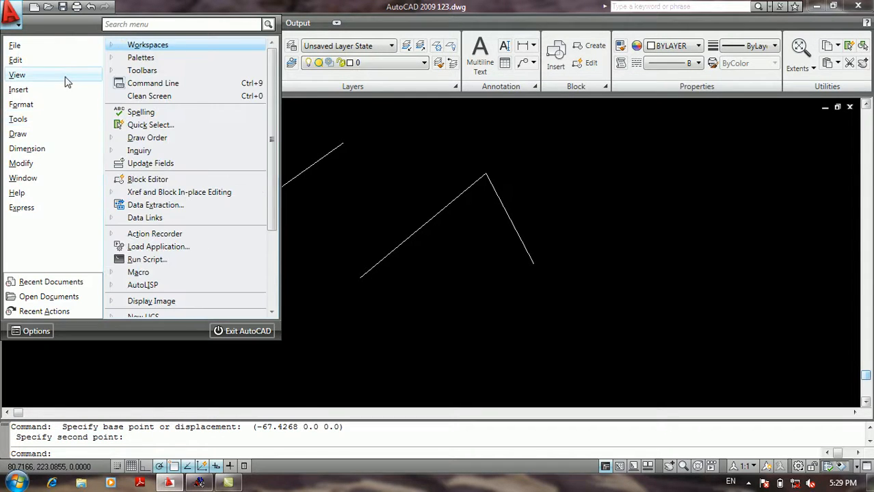
{"action": "mouse_move", "coordinate": [61, 76]}
{"action": "mouse_move", "coordinate": [137, 99]}
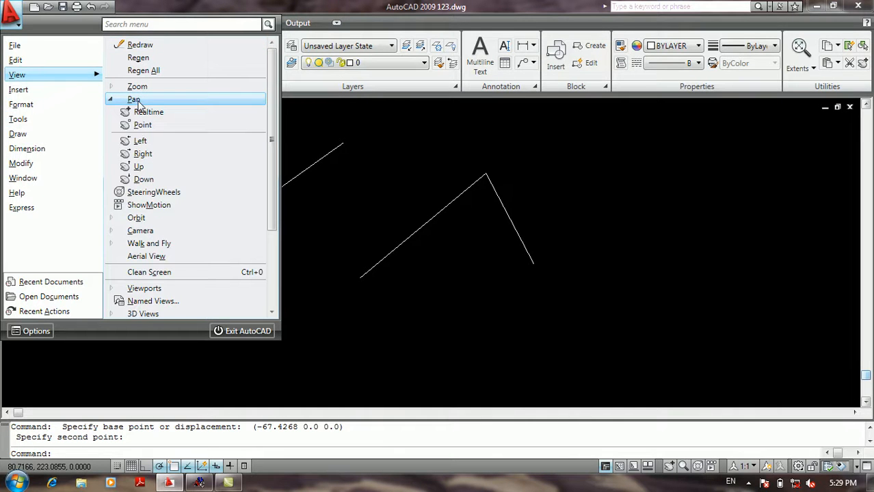
{"action": "left_click", "coordinate": [132, 164]}
{"action": "scroll", "coordinate": [135, 165], "scroll_direction": "down", "scroll_amount": 3}
{"action": "middle_click_drag", "start_coordinate": [154, 172], "coordinate": [168, 252]}
{"action": "scroll", "coordinate": [171, 247], "scroll_direction": "up", "scroll_amount": 3}
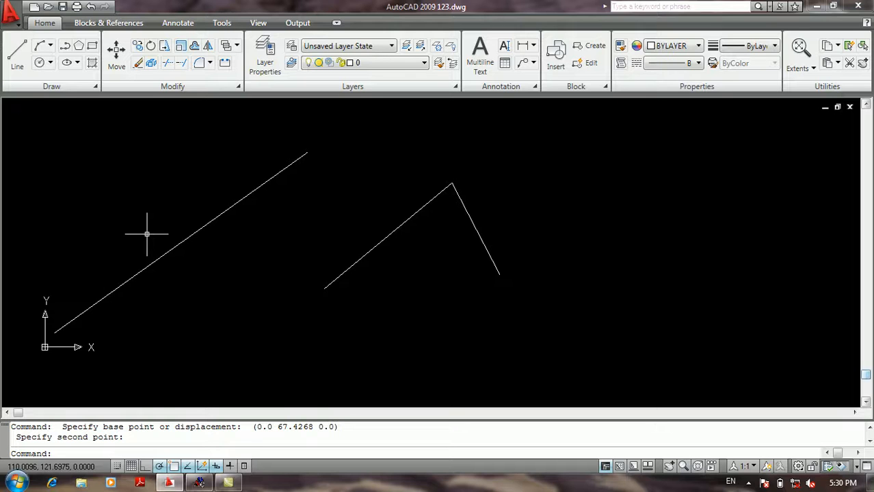
Run the PAN command by name to move the drawing right and down, then reframe all the lines with space around them.
{"action": "type", "text": "pan"}
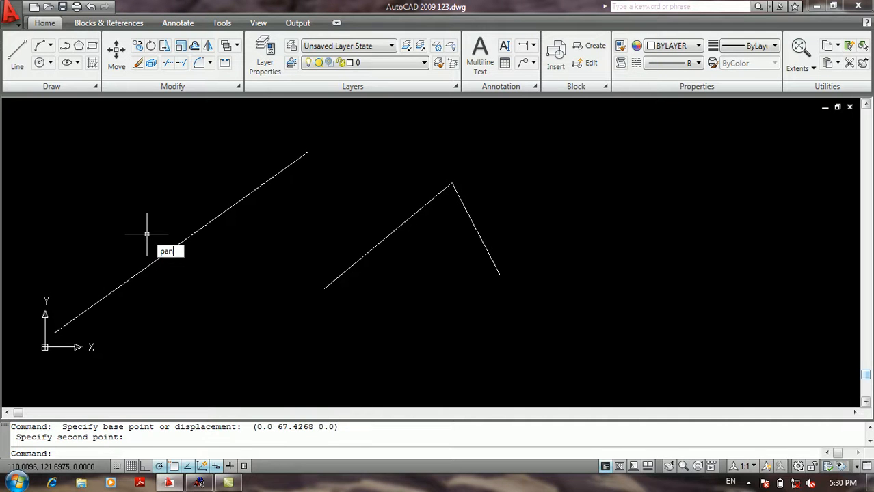
{"action": "key", "text": "Return"}
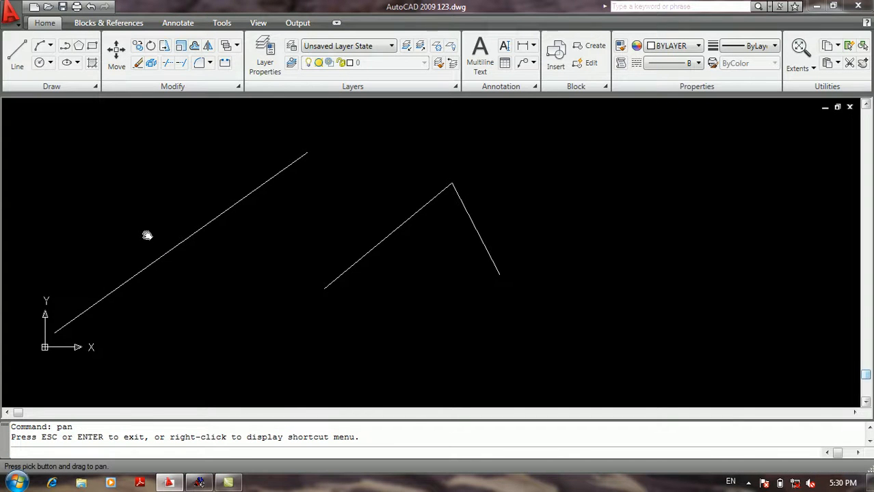
{"action": "mouse_move", "coordinate": [140, 238]}
{"action": "left_mouse_down"}
{"action": "mouse_move", "coordinate": [251, 206]}
{"action": "mouse_move", "coordinate": [281, 261]}
{"action": "mouse_move", "coordinate": [205, 299]}
{"action": "left_mouse_up"}
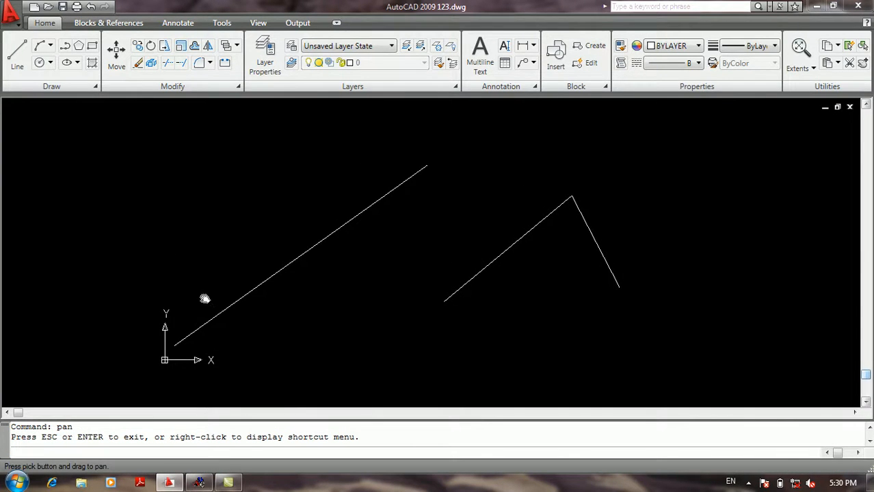
{"action": "key", "text": "Escape"}
{"action": "scroll", "coordinate": [307, 247], "scroll_direction": "down", "scroll_amount": 5}
{"action": "middle_click_drag", "start_coordinate": [232, 258], "coordinate": [182, 276]}
{"action": "scroll", "coordinate": [205, 260], "scroll_direction": "up", "scroll_amount": 5}
{"action": "middle_click_drag", "start_coordinate": [224, 248], "coordinate": [144, 247]}
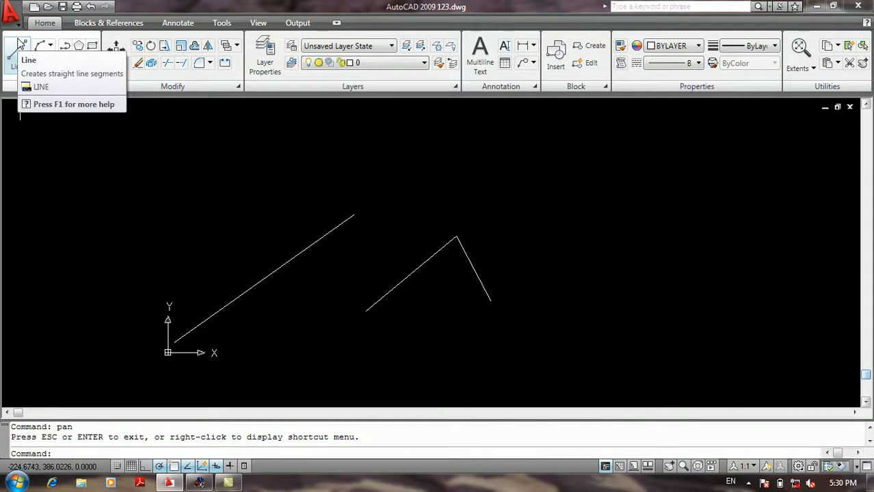
Draw an open chain of six connected line segments around the inverted-V lines, starting above them and ending at lower left.
{"action": "left_click", "coordinate": [240, 172]}
{"action": "left_click", "coordinate": [195, 215]}
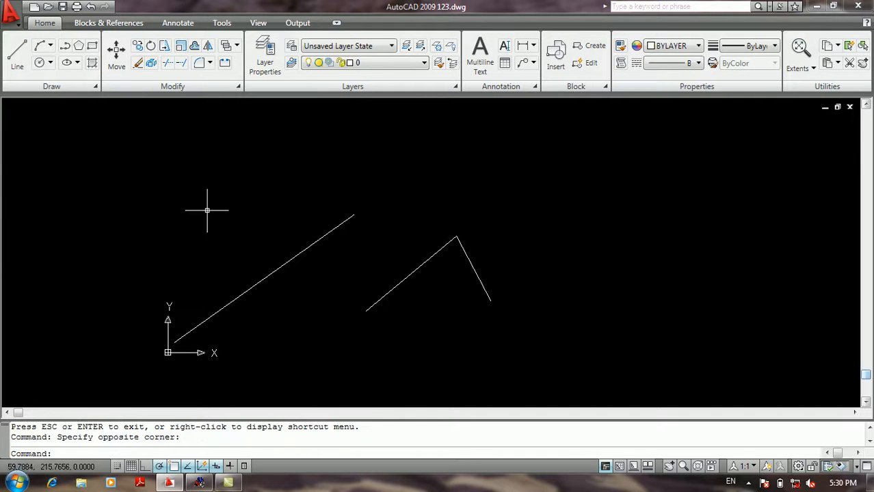
{"action": "type", "text": "l"}
{"action": "key", "text": "Return"}
{"action": "left_click", "coordinate": [392, 226]}
{"action": "left_click", "coordinate": [485, 182]}
{"action": "left_click", "coordinate": [567, 281]}
{"action": "left_click", "coordinate": [526, 339]}
{"action": "left_click", "coordinate": [409, 351]}
{"action": "left_click", "coordinate": [311, 337]}
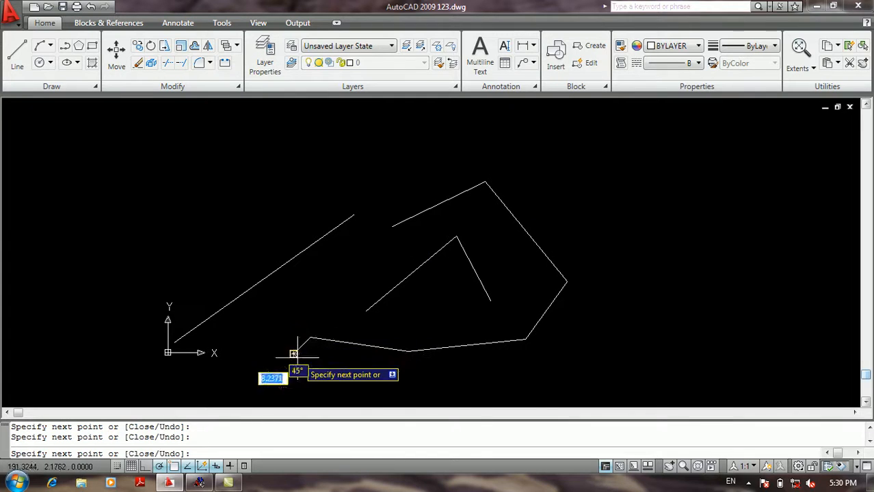
{"action": "left_click", "coordinate": [294, 354]}
{"action": "key", "text": "Return"}
Erase the longer left line of the inverted-V pair.
{"action": "left_click", "coordinate": [442, 272]}
{"action": "left_click", "coordinate": [390, 284]}
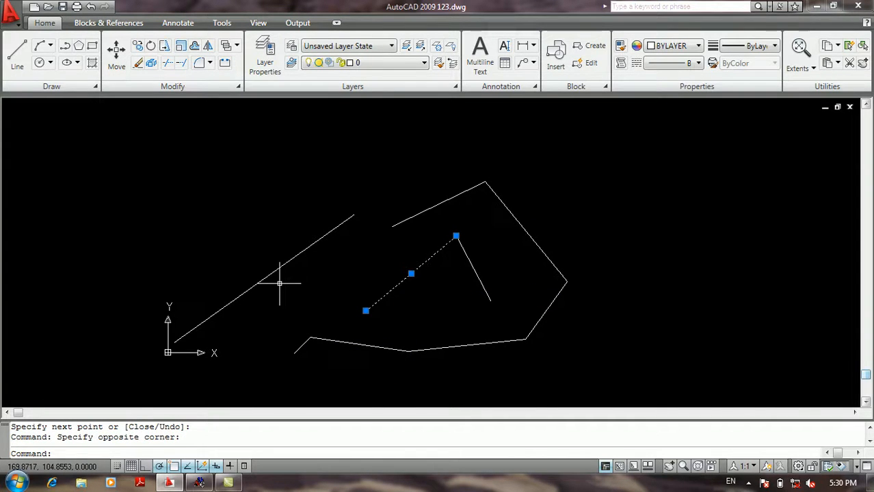
{"action": "key", "text": "Delete"}
Draw an open chain of seven connected line segments to the right of the existing lines, starting with a vertical one.
{"action": "type", "text": "l"}
{"action": "key", "text": "Return"}
{"action": "left_click", "coordinate": [696, 317]}
{"action": "left_click", "coordinate": [696, 223]}
{"action": "left_click", "coordinate": [795, 237]}
{"action": "left_click", "coordinate": [768, 276]}
{"action": "left_click", "coordinate": [784, 318]}
{"action": "left_click", "coordinate": [729, 334]}
{"action": "left_click", "coordinate": [689, 335]}
{"action": "left_click", "coordinate": [658, 345]}
{"action": "key", "text": "Return"}
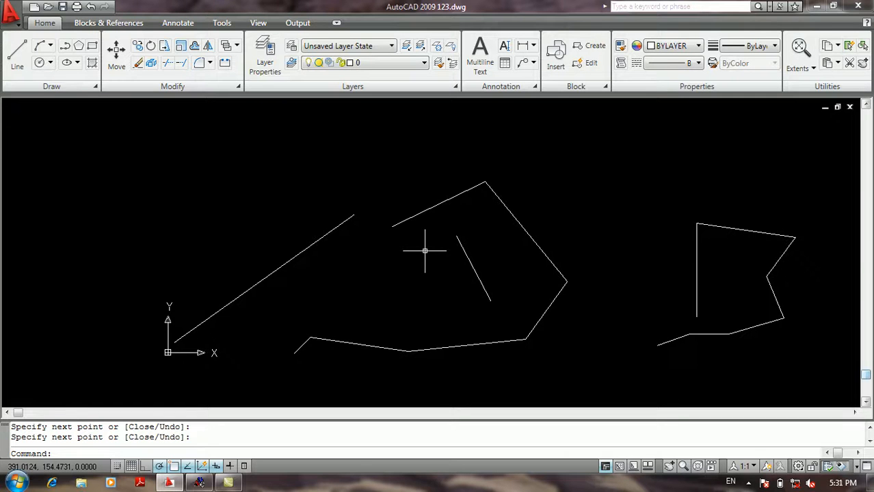
Undo the newly drawn line chain and the preceding erase, and redo both.
{"action": "key", "text": "ctrl+z"}
{"action": "key", "text": "ctrl+z"}
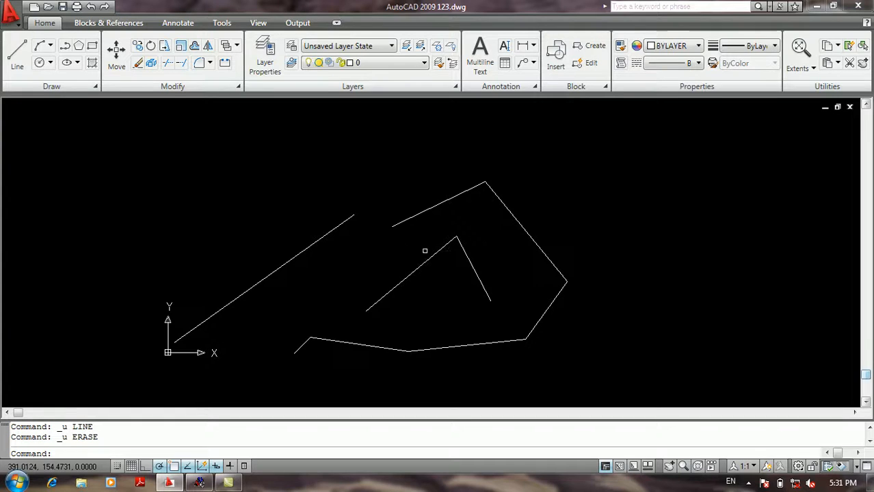
{"action": "key", "text": "ctrl+y"}
{"action": "key", "text": "ctrl+y"}
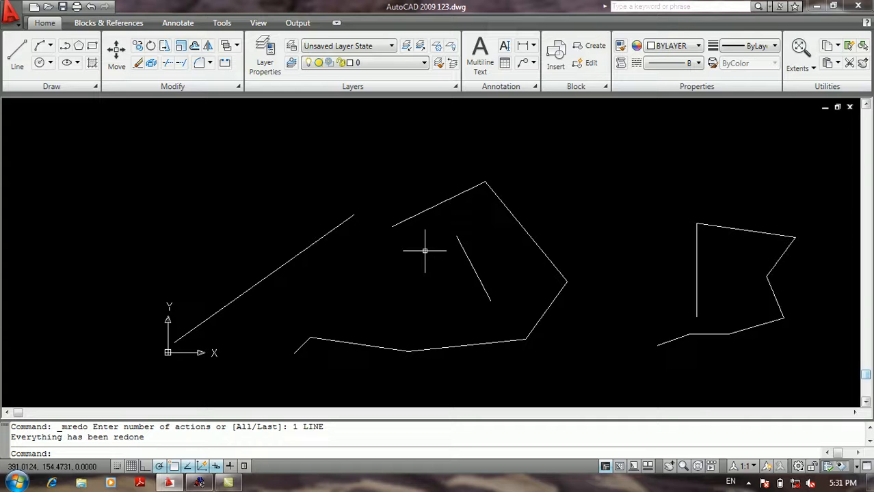
Try to bring back the erased inverted-V line with the OOPS command.
{"action": "type", "text": "oops"}
{"action": "key", "text": "Return"}
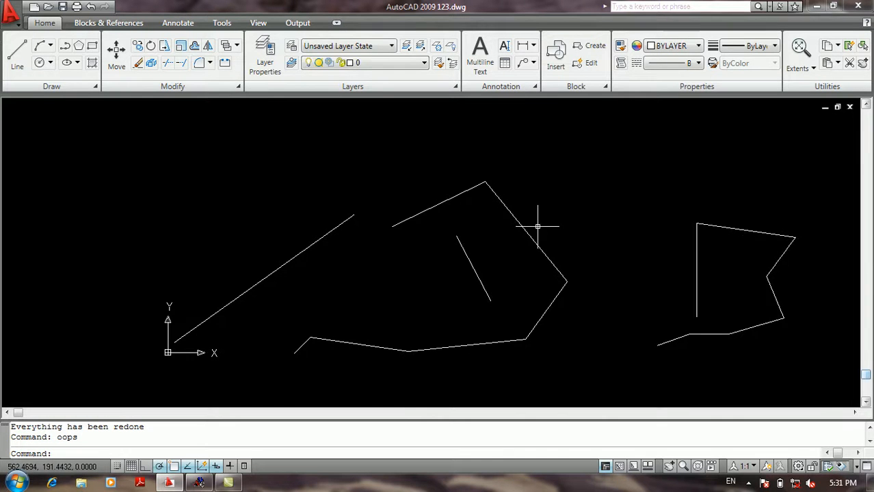
Erase the long segment sloping down from the peak of the large middle chain.
{"action": "scroll", "coordinate": [538, 226], "scroll_direction": "down", "scroll_amount": 1}
{"action": "scroll", "coordinate": [452, 228], "scroll_direction": "up", "scroll_amount": 2}
{"action": "left_click", "coordinate": [448, 227]}
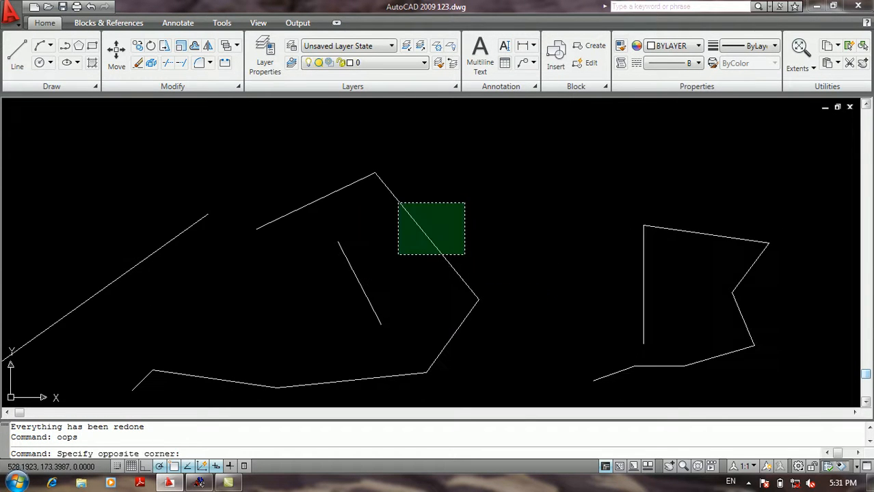
{"action": "left_click", "coordinate": [352, 281]}
{"action": "key", "text": "Escape"}
{"action": "left_click", "coordinate": [462, 211]}
{"action": "left_click", "coordinate": [396, 259]}
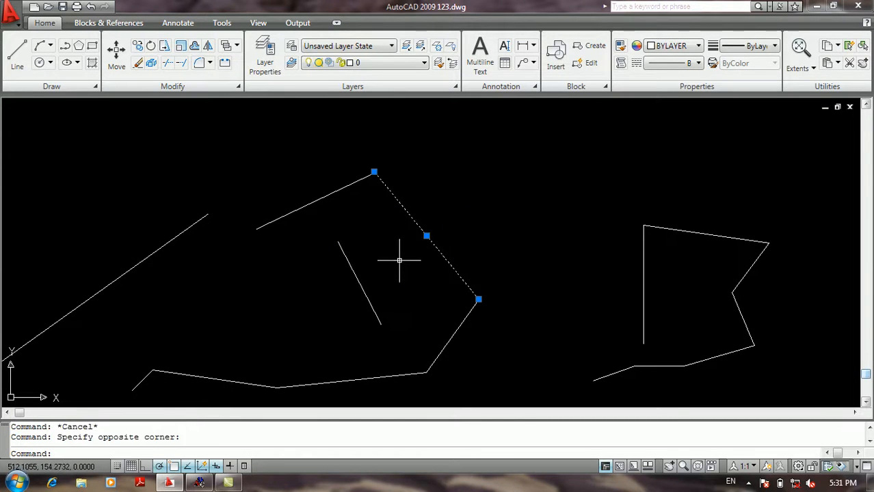
{"action": "key", "text": "Delete"}
Draw a zigzag of four connected line segments between the middle chain and the right-hand chain.
{"action": "type", "text": "l"}
{"action": "key", "text": "Return"}
{"action": "left_click", "coordinate": [460, 230]}
{"action": "left_click", "coordinate": [497, 194]}
{"action": "left_click", "coordinate": [545, 244]}
{"action": "left_click", "coordinate": [606, 194]}
{"action": "left_click", "coordinate": [665, 222]}
{"action": "key", "text": "Return"}
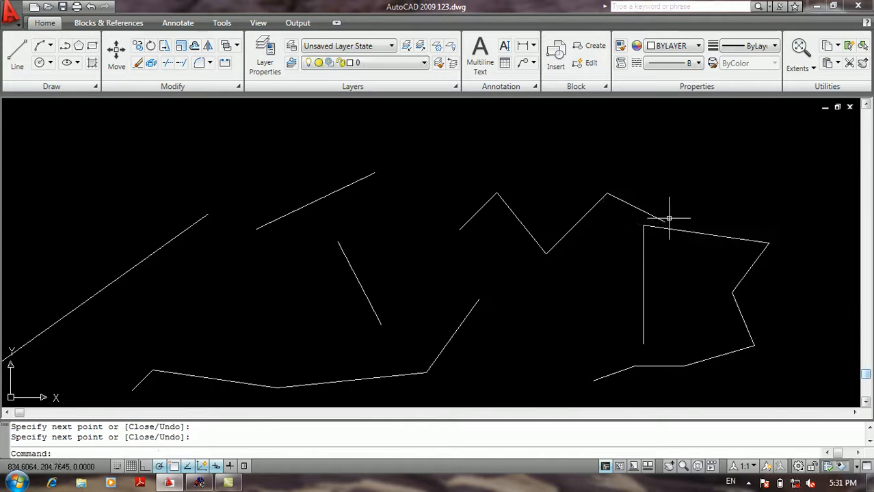
Restore the last erased segment with the OOPS command and reframe the view around all the lines.
{"action": "type", "text": "oops"}
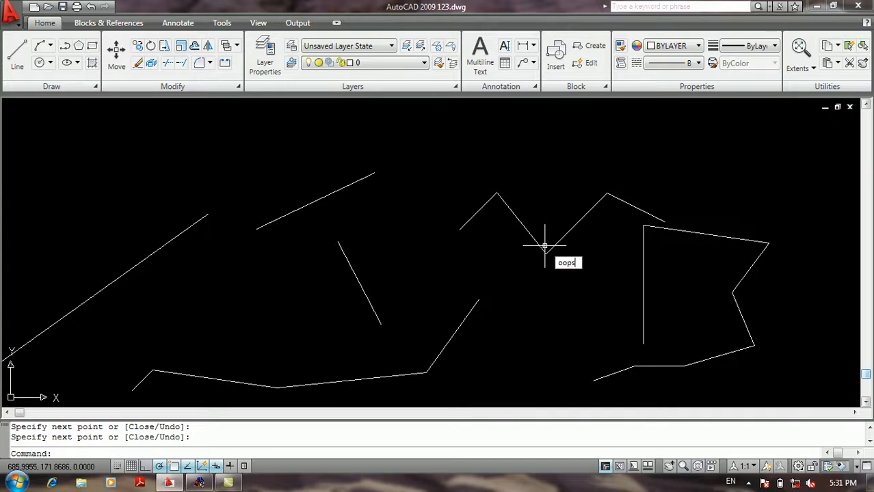
{"action": "key", "text": "Return"}
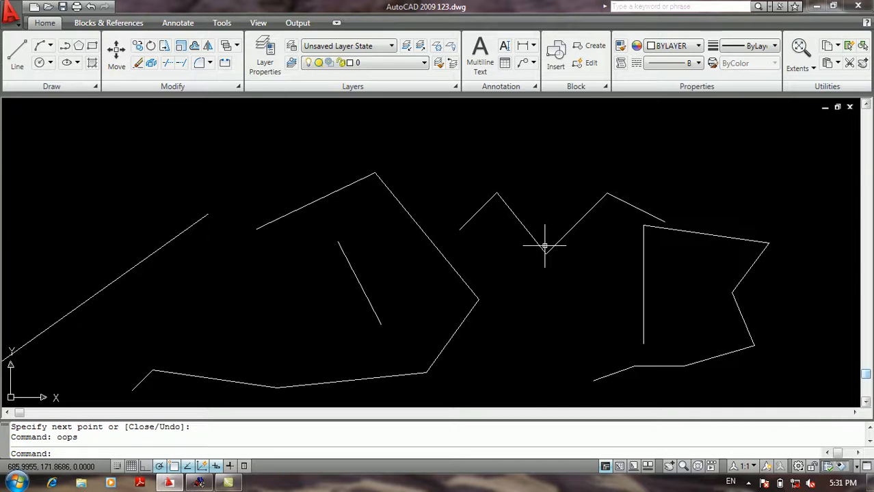
{"action": "scroll", "coordinate": [545, 246], "scroll_direction": "down", "scroll_amount": 5}
{"action": "middle_click_drag", "start_coordinate": [611, 254], "coordinate": [517, 265]}
{"action": "scroll", "coordinate": [517, 266], "scroll_direction": "up", "scroll_amount": 2}
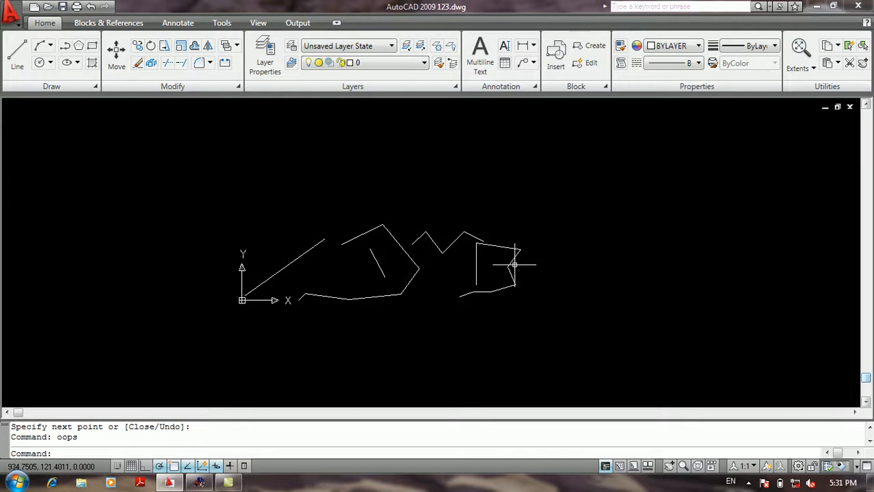
{"action": "scroll", "coordinate": [514, 264], "scroll_direction": "up", "scroll_amount": 2}
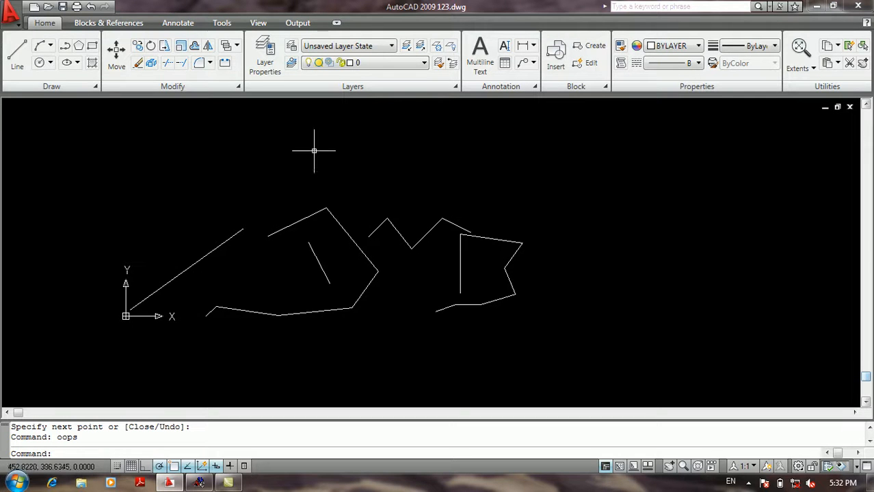
Undo the last pan and zoom of the view.
{"action": "left_click", "coordinate": [21, 24]}
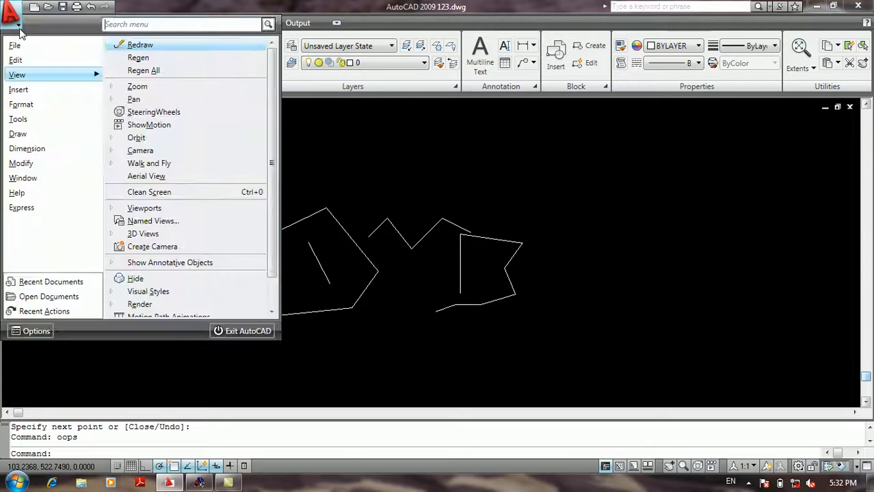
{"action": "mouse_move", "coordinate": [52, 63]}
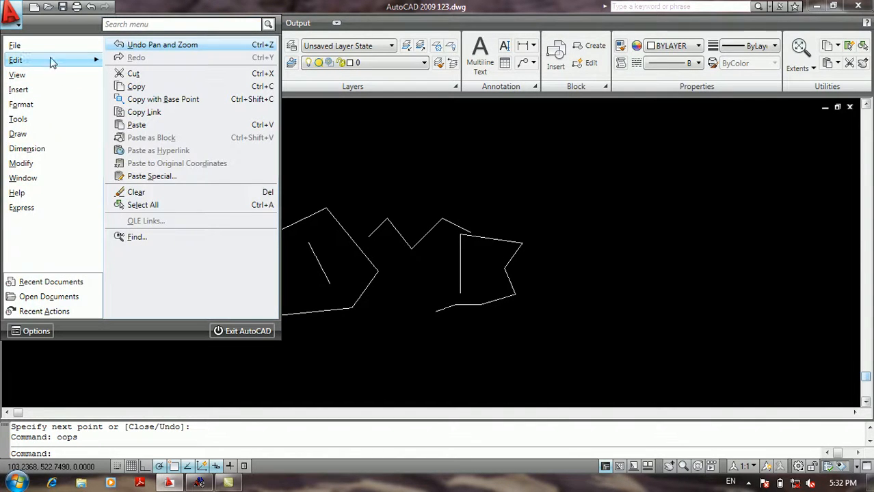
{"action": "left_click", "coordinate": [146, 45]}
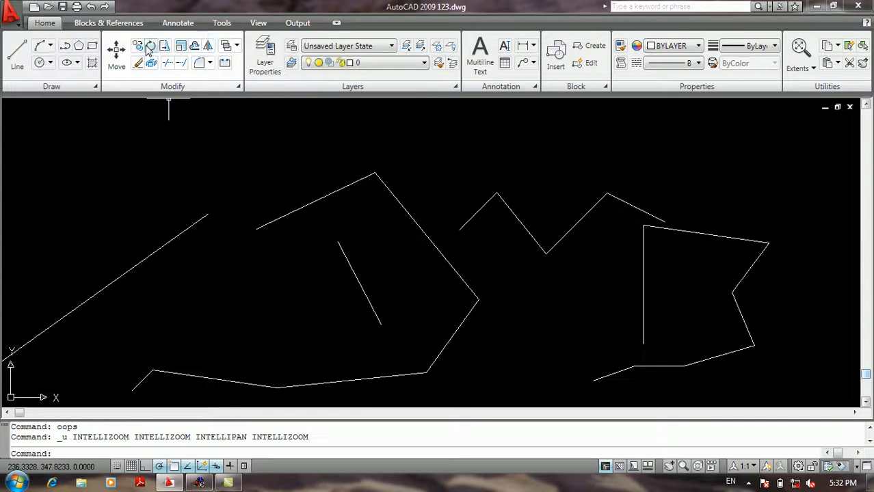
Undo the earlier commands one after another, back to only the single diagonal line and the inverted-V pair.
{"action": "key", "text": "ctrl+z"}
{"action": "key", "text": "ctrl+z"}
{"action": "key", "text": "ctrl+z"}
{"action": "key", "text": "ctrl+z"}
{"action": "key", "text": "ctrl+z"}
{"action": "key", "text": "ctrl+z"}
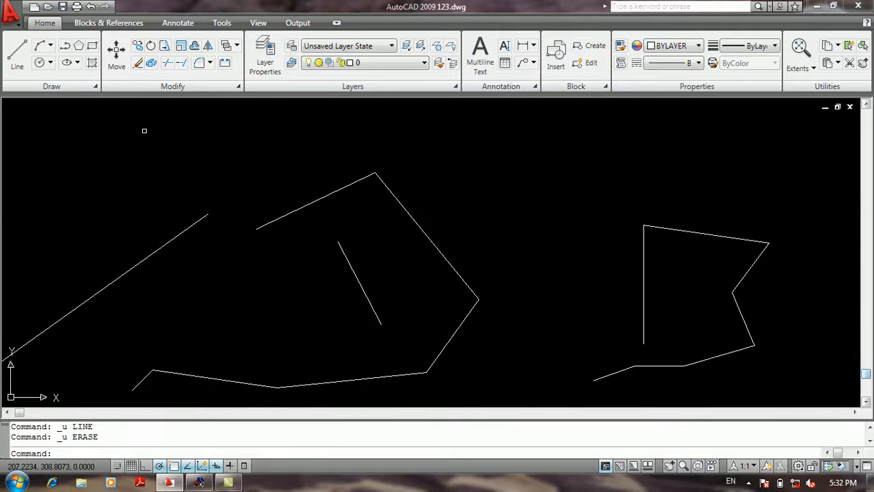
{"action": "key", "text": "ctrl+z"}
{"action": "key", "text": "ctrl+z"}
{"action": "key", "text": "ctrl+z"}
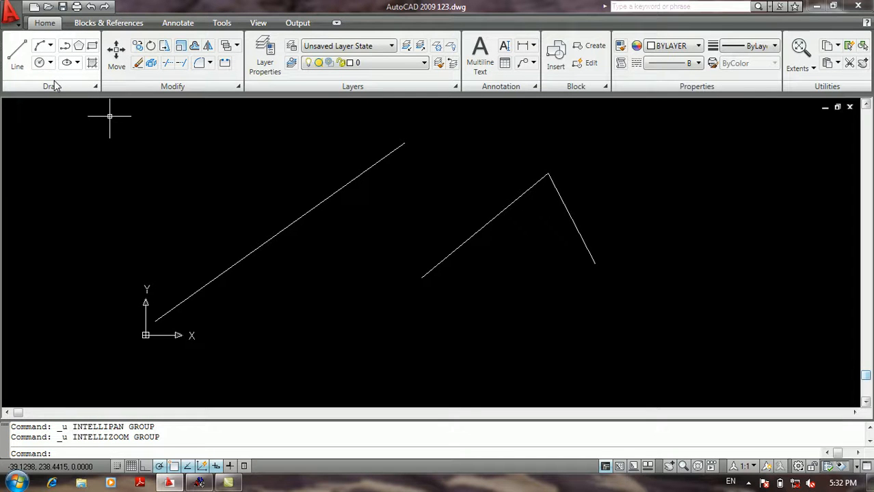
Redo the undone commands through the first OOPS, bringing back the middle and right-hand line chains.
{"action": "key", "text": "ctrl+y"}
{"action": "key", "text": "ctrl+y"}
{"action": "key", "text": "ctrl+y"}
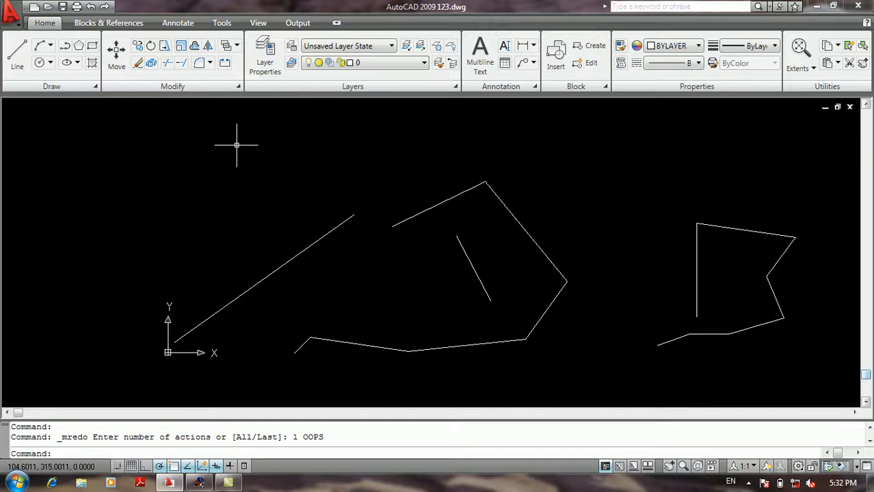
Erase the long diagonal line near the origin and the second segment from the lower-left end of the middle chain.
{"action": "middle_click_drag", "start_coordinate": [367, 166], "coordinate": [274, 106]}
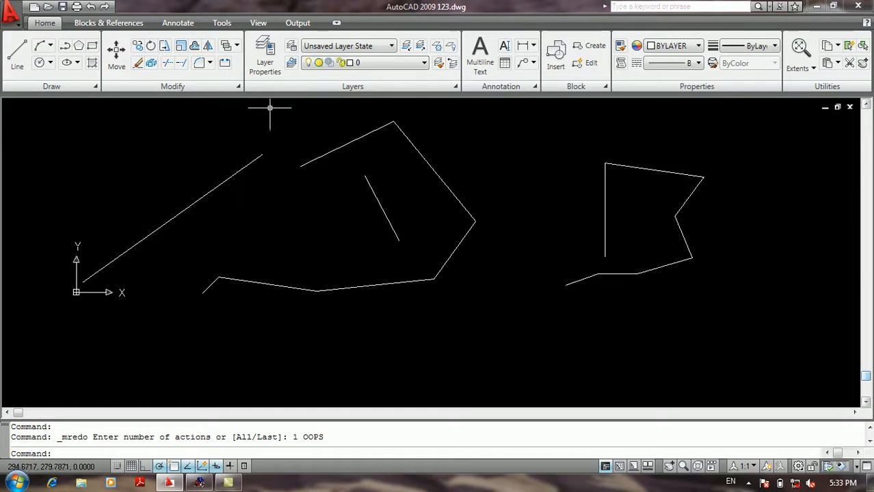
{"action": "left_click", "coordinate": [265, 134]}
{"action": "left_click", "coordinate": [208, 203]}
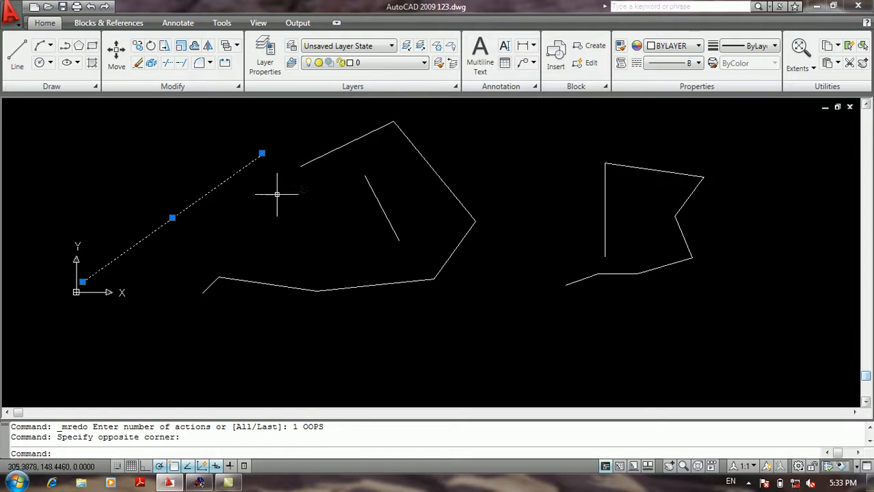
{"action": "key", "text": "Delete"}
{"action": "left_click", "coordinate": [256, 267]}
{"action": "left_click", "coordinate": [230, 279]}
{"action": "key", "text": "Delete"}
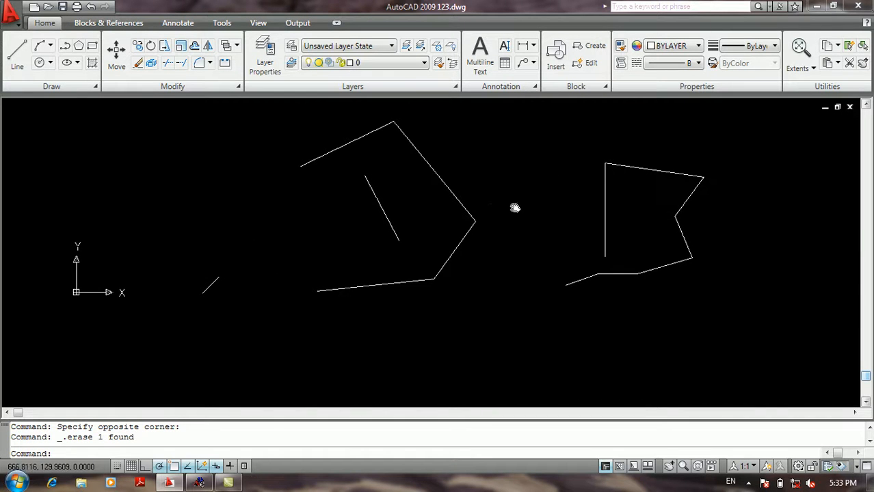
Look up where the Erase command is offered among the Modify commands, without running it.
{"action": "middle_click_drag", "start_coordinate": [515, 205], "coordinate": [488, 260]}
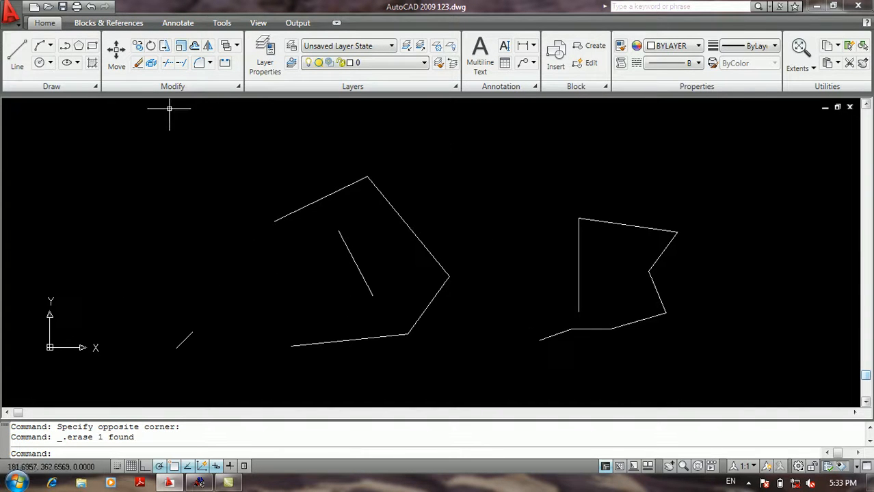
{"action": "left_click", "coordinate": [12, 15]}
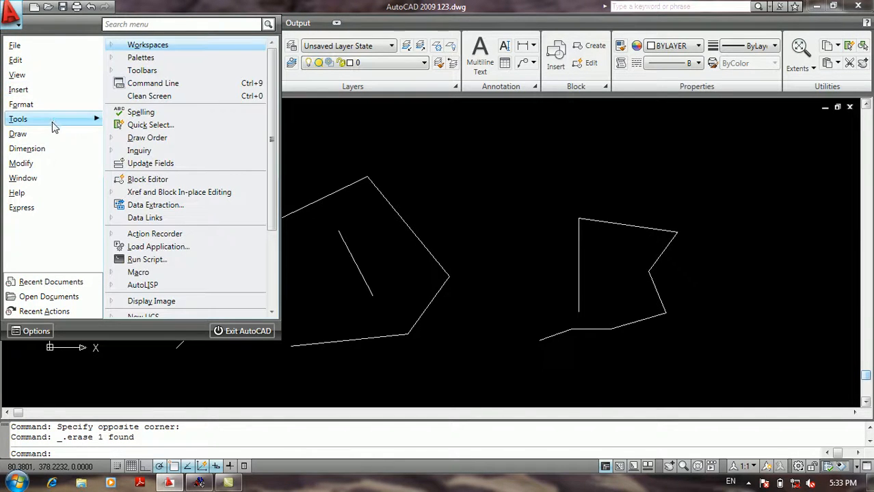
{"action": "mouse_move", "coordinate": [46, 168]}
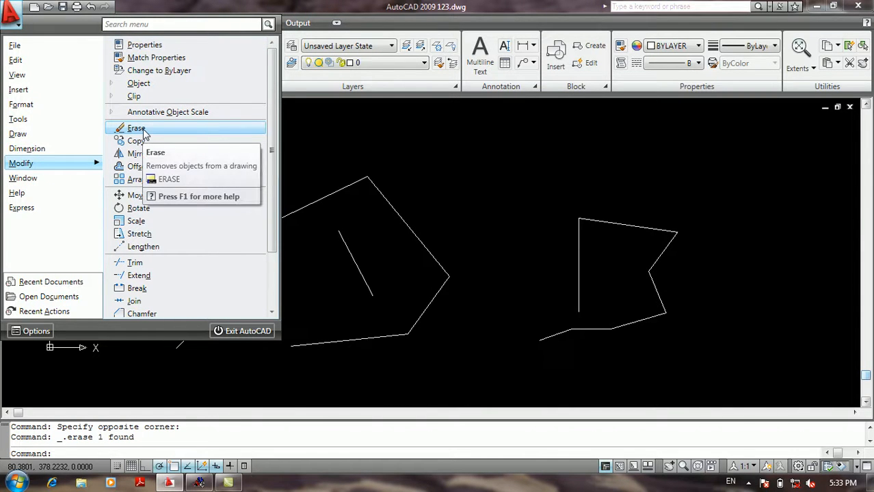
{"action": "left_click", "coordinate": [283, 166]}
{"action": "left_click", "coordinate": [286, 167]}
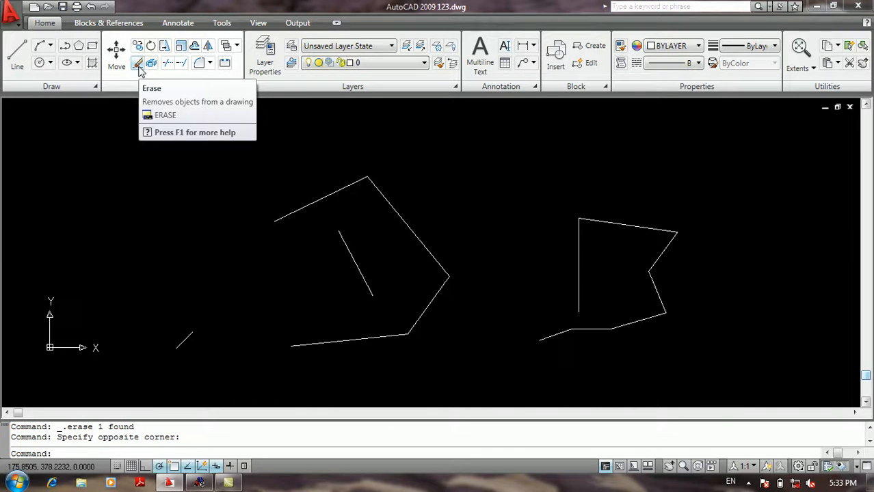
{"action": "double_click", "coordinate": [90, 190]}
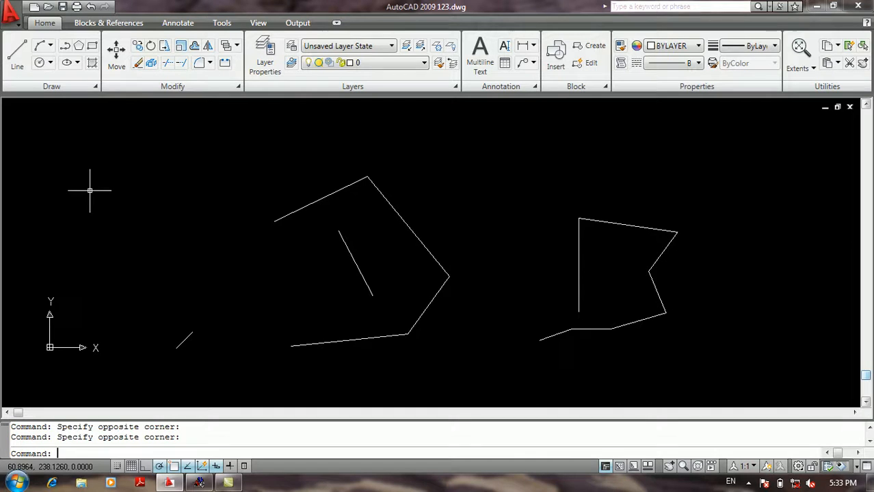
Run the Erase command with its alias E and remove the two segments meeting at the peak of the middle chain.
{"action": "type", "text": "e"}
{"action": "key", "text": "Return"}
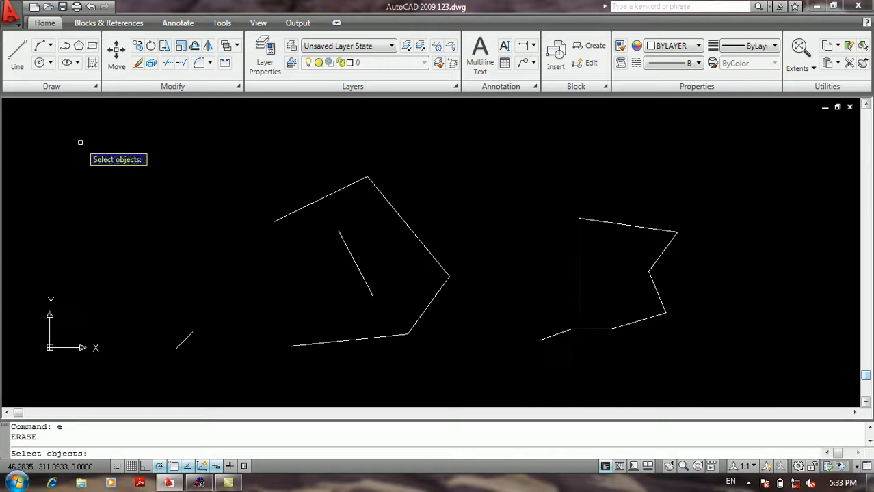
{"action": "left_click", "coordinate": [393, 162]}
{"action": "left_click", "coordinate": [334, 213]}
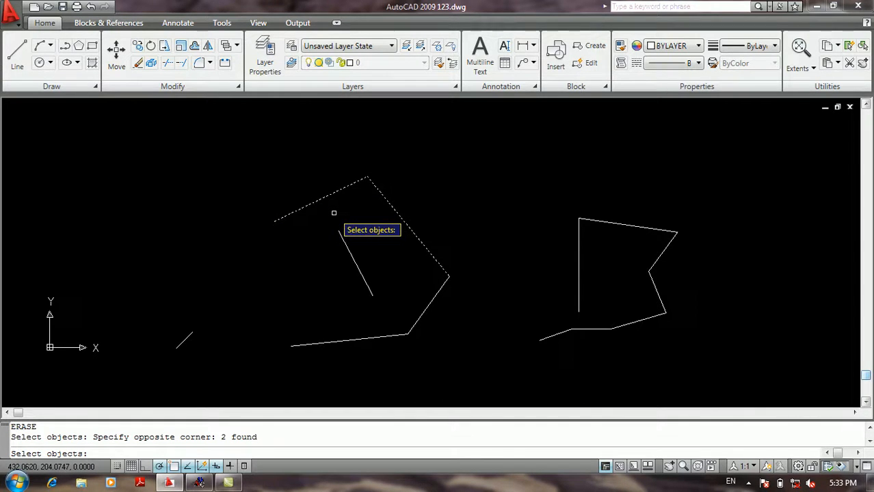
{"action": "key", "text": "Return"}
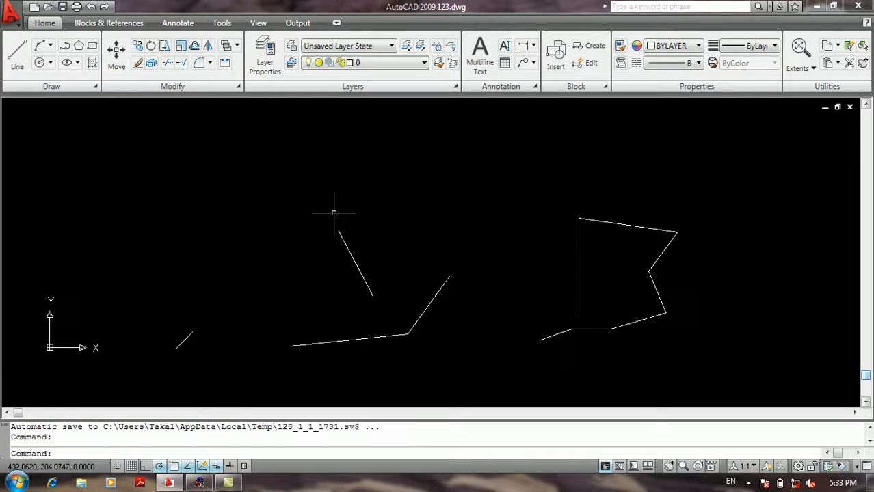
Preselect the short inner line and the nearly horizontal segment below it, and erase them with the E alias.
{"action": "left_click", "coordinate": [335, 214]}
{"action": "left_click", "coordinate": [247, 378]}
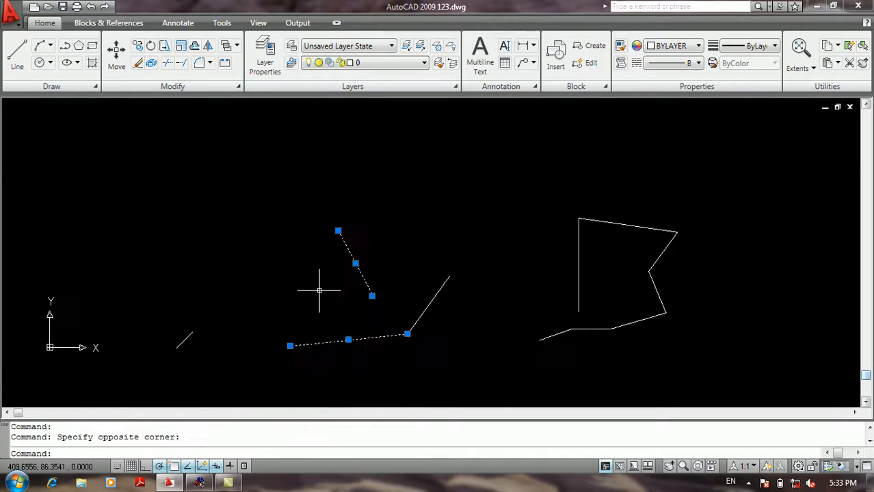
{"action": "type", "text": "e"}
{"action": "key", "text": "Return"}
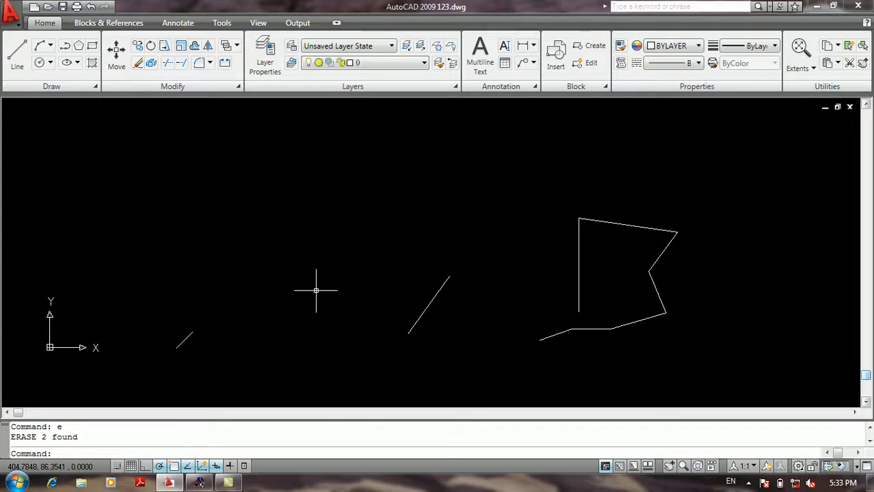
Erase the remaining sloping line in the middle together with the upper four segments of the right-hand chain.
{"action": "left_click", "coordinate": [459, 250]}
{"action": "left_click", "coordinate": [371, 333]}
{"action": "left_click", "coordinate": [763, 176]}
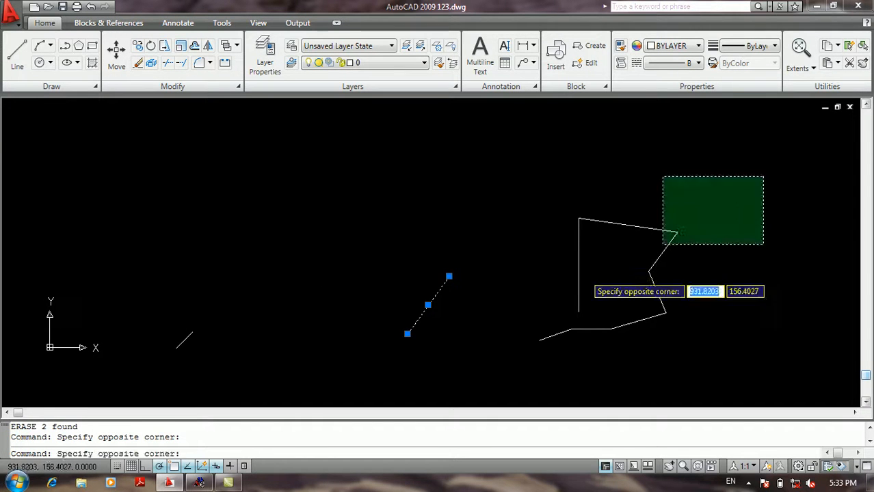
{"action": "left_click", "coordinate": [554, 287]}
{"action": "key", "text": "Delete"}
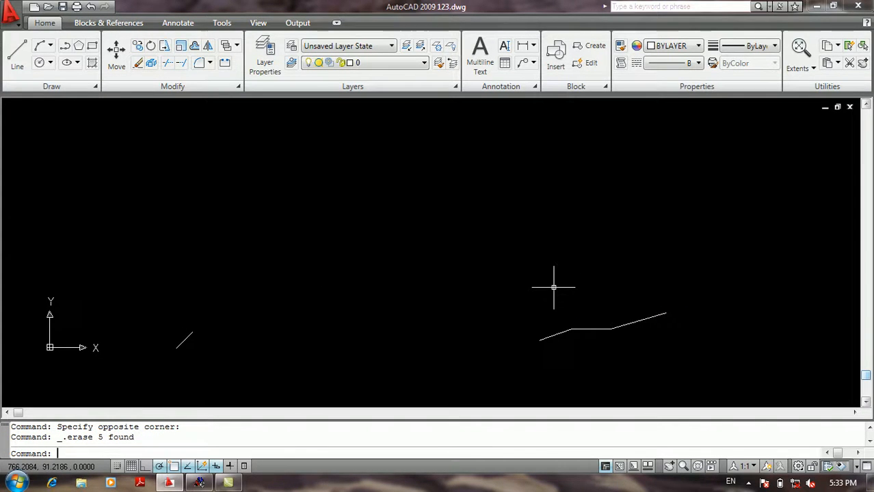
Run the Erase command with its alias E and remove the two leftmost remaining segments of the right-hand chain.
{"action": "type", "text": "e"}
{"action": "key", "text": "Return"}
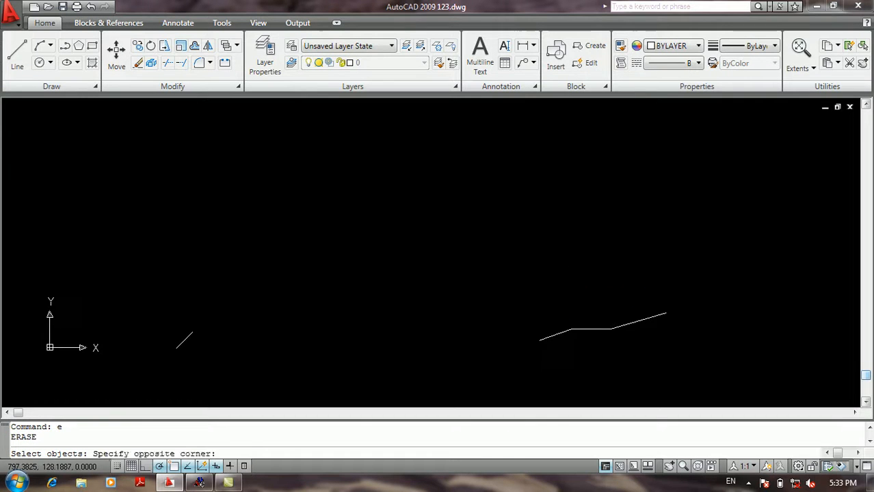
{"action": "left_click", "coordinate": [575, 263]}
{"action": "left_click", "coordinate": [528, 351]}
{"action": "key", "text": "Return"}
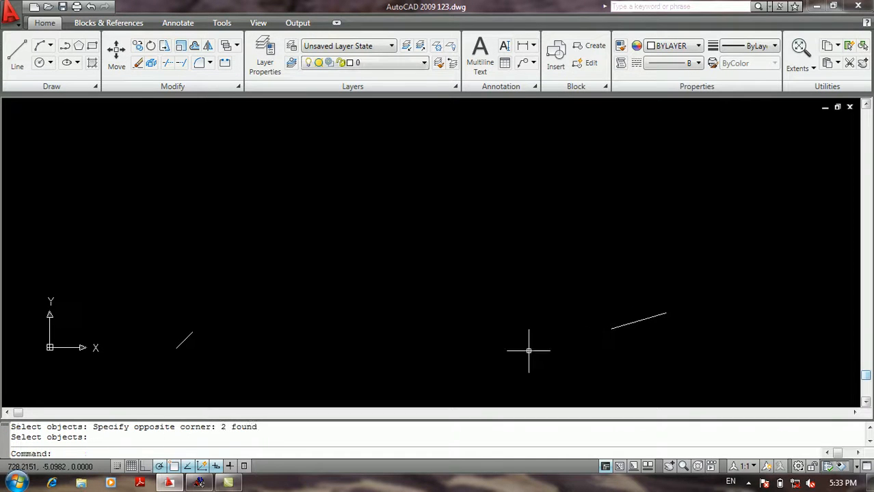
Undo the recent erasures until the lines of the middle and right-hand chains are back.
{"action": "key", "text": "ctrl+z"}
{"action": "key", "text": "ctrl+z"}
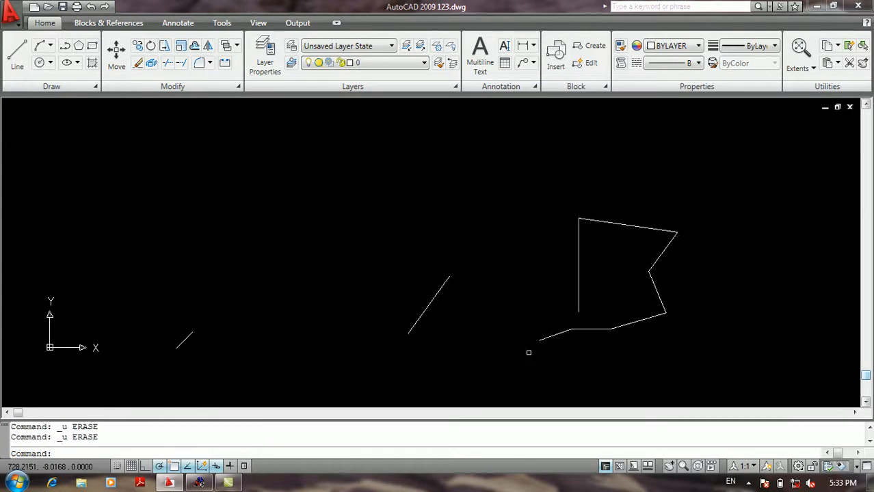
{"action": "key", "text": "ctrl+z"}
{"action": "scroll", "coordinate": [504, 252], "scroll_direction": "down", "scroll_amount": 2}
{"action": "middle_click_drag", "start_coordinate": [503, 254], "coordinate": [482, 281]}
{"action": "scroll", "coordinate": [483, 282], "scroll_direction": "up", "scroll_amount": 1}
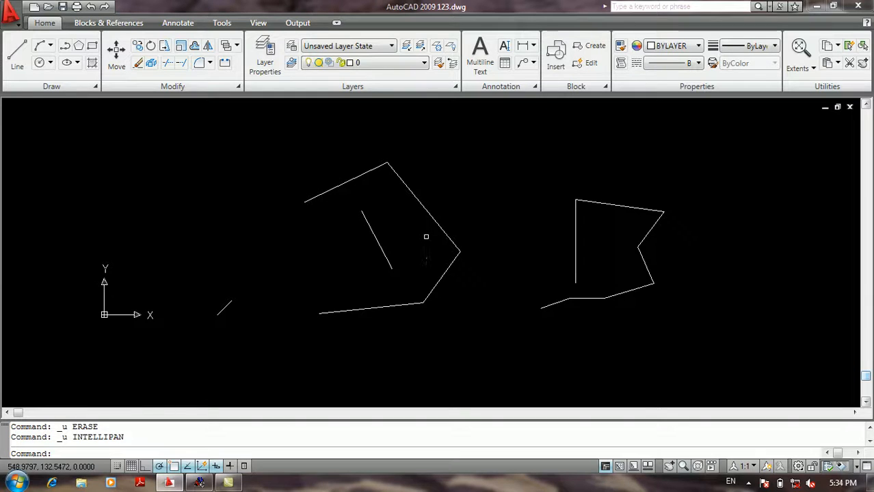
{"action": "key", "text": "ctrl+x"}
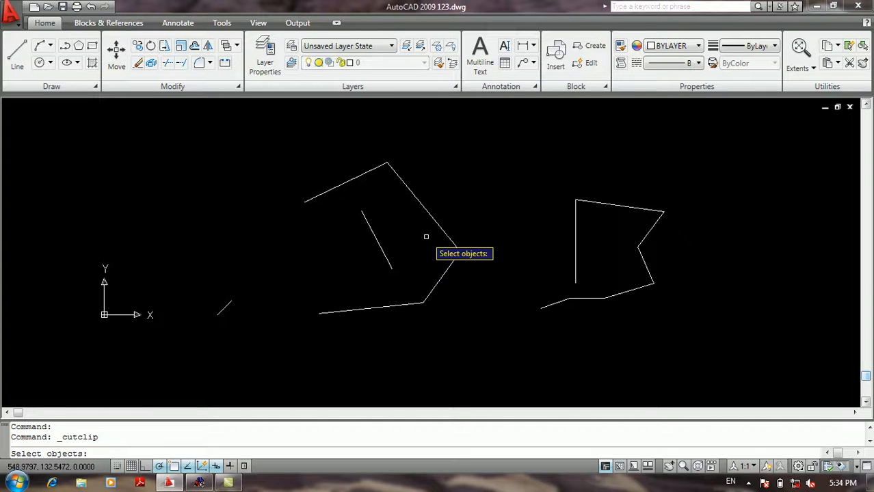
{"action": "key", "text": "Escape"}
{"action": "key", "text": "Escape"}
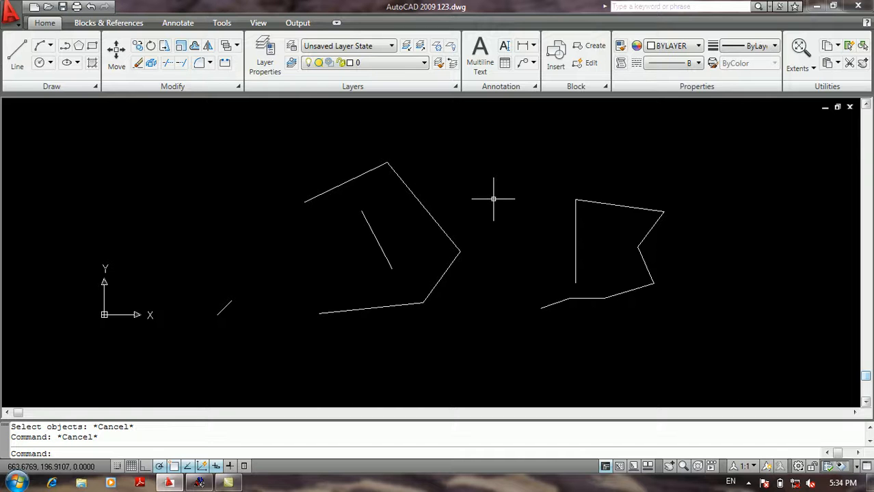
Run Erase with its alias E and remove the long segment descending from the middle chain's peak, using a crossing selection.
{"action": "middle_click_drag", "start_coordinate": [493, 199], "coordinate": [471, 216]}
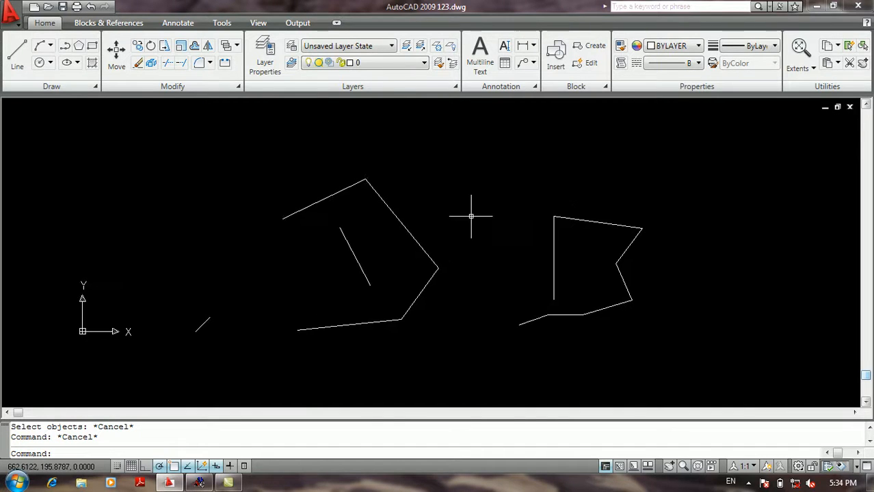
{"action": "type", "text": "e"}
{"action": "key", "text": "Return"}
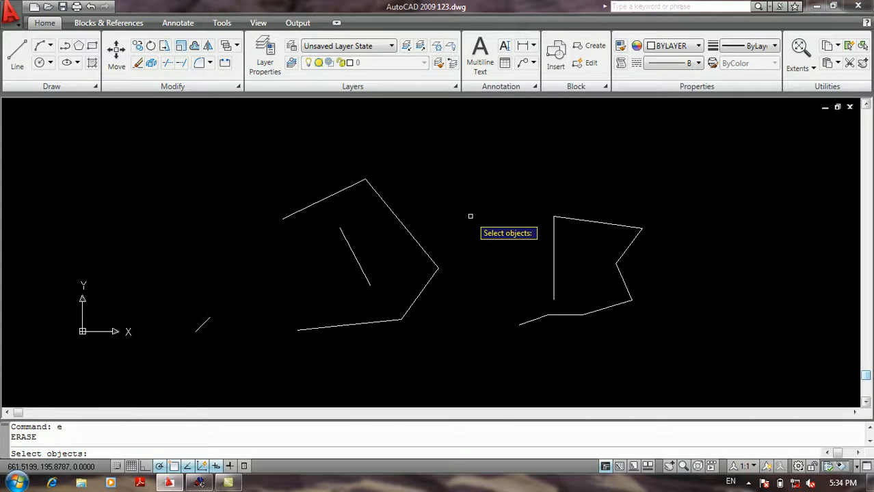
{"action": "left_click", "coordinate": [458, 180]}
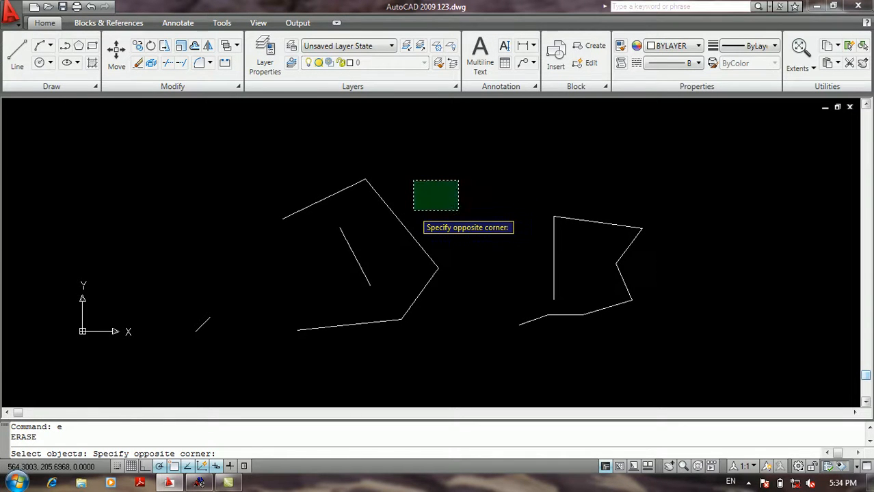
{"action": "left_click", "coordinate": [386, 242]}
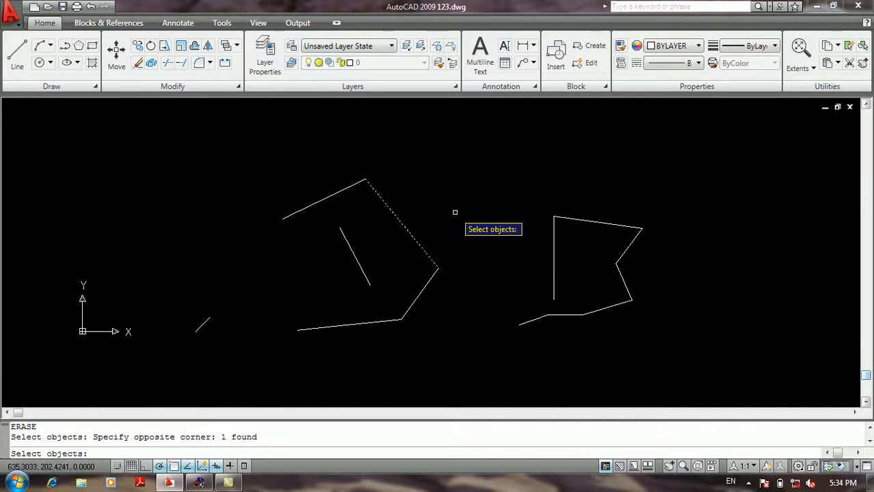
{"action": "key", "text": "Return"}
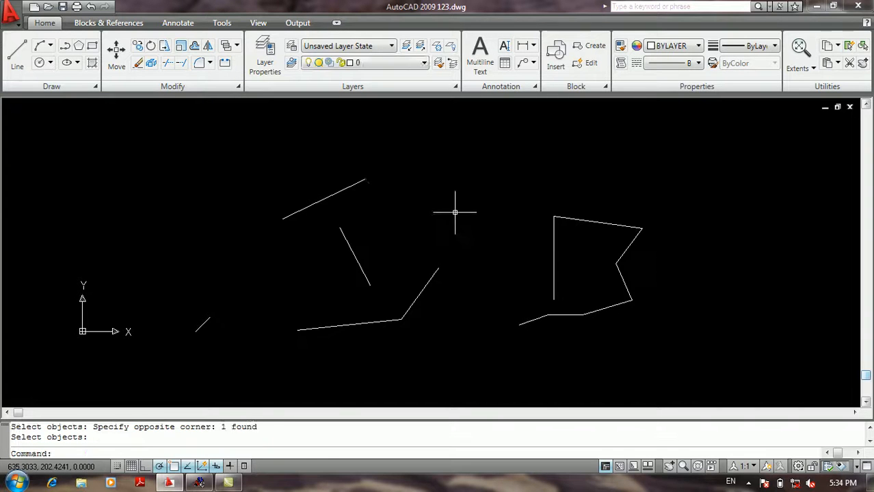
Repeat Erase with the ALL selection option to remove every object, and undo the erasure.
{"action": "key", "text": "Return"}
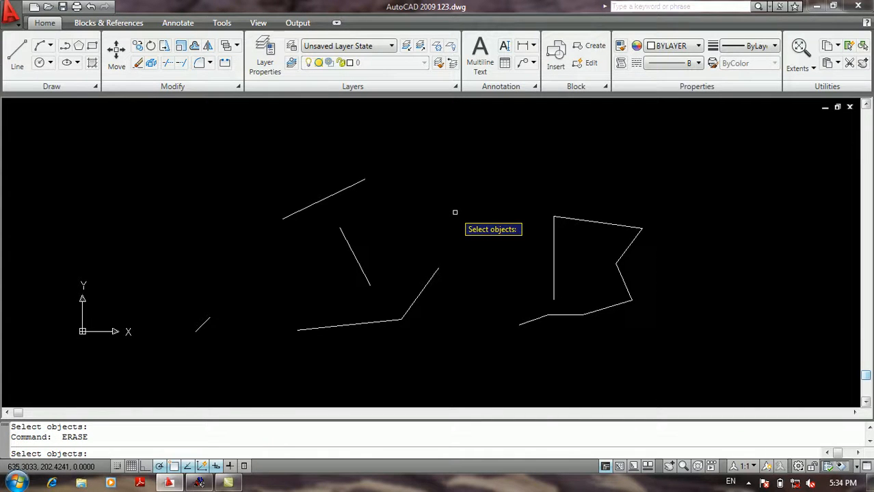
{"action": "type", "text": "all"}
{"action": "key", "text": "Return"}
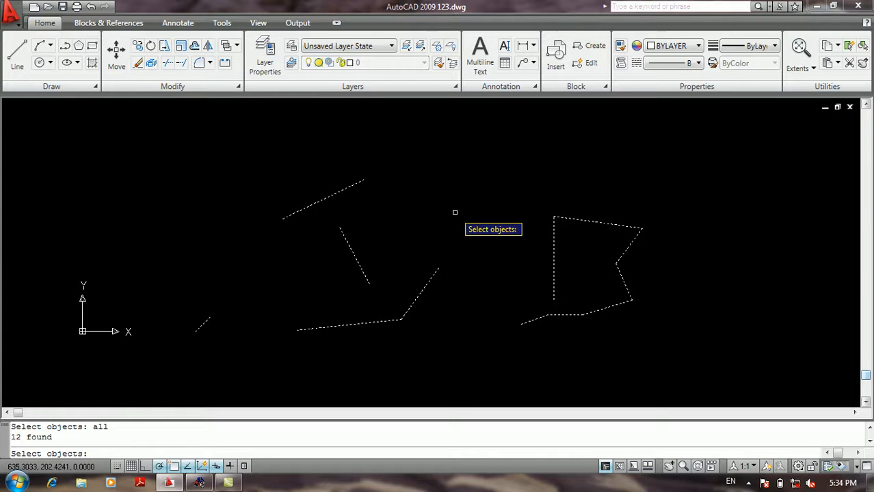
{"action": "key", "text": "Return"}
{"action": "key", "text": "ctrl+z"}
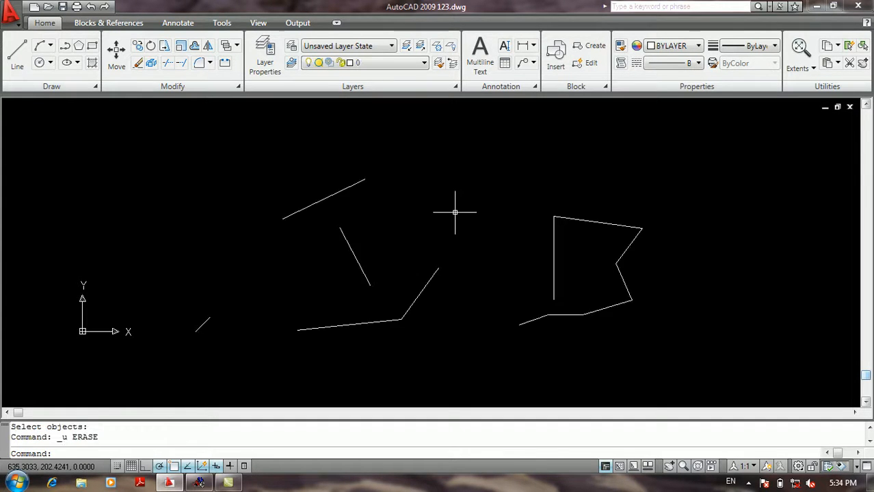
Run Erase with its alias E and remove the last drawn line by using the Last option L.
{"action": "type", "text": "e"}
{"action": "key", "text": "Return"}
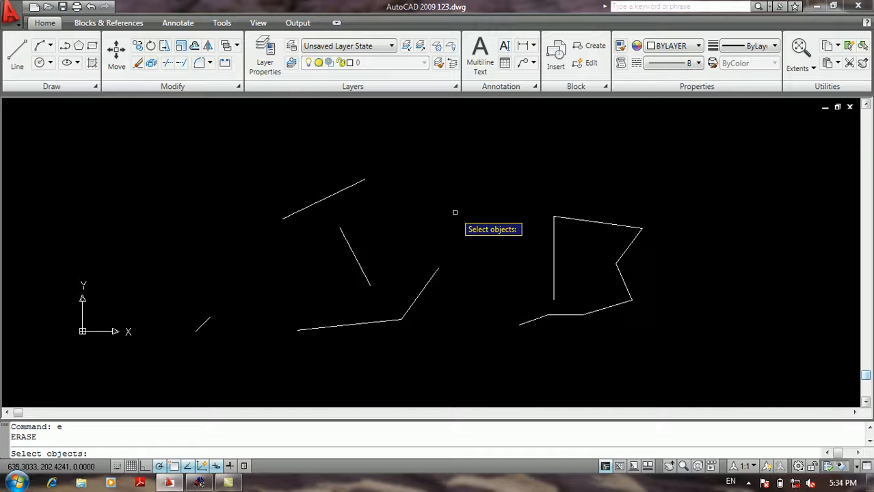
{"action": "type", "text": "l"}
{"action": "key", "text": "Return"}
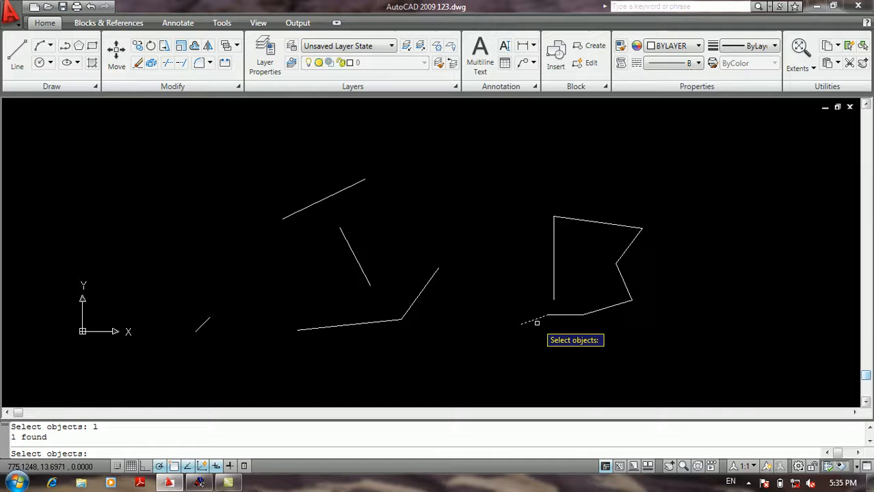
{"action": "key", "text": "Return"}
Draw a seven-segment zigzag of connected lines that passes over the right-hand shape and extends beyond it.
{"action": "type", "text": "l"}
{"action": "key", "text": "Return"}
{"action": "left_click", "coordinate": [508, 352]}
{"action": "left_click", "coordinate": [508, 247]}
{"action": "left_click", "coordinate": [624, 185]}
{"action": "left_click", "coordinate": [702, 301]}
{"action": "left_click", "coordinate": [757, 246]}
{"action": "left_click", "coordinate": [795, 178]}
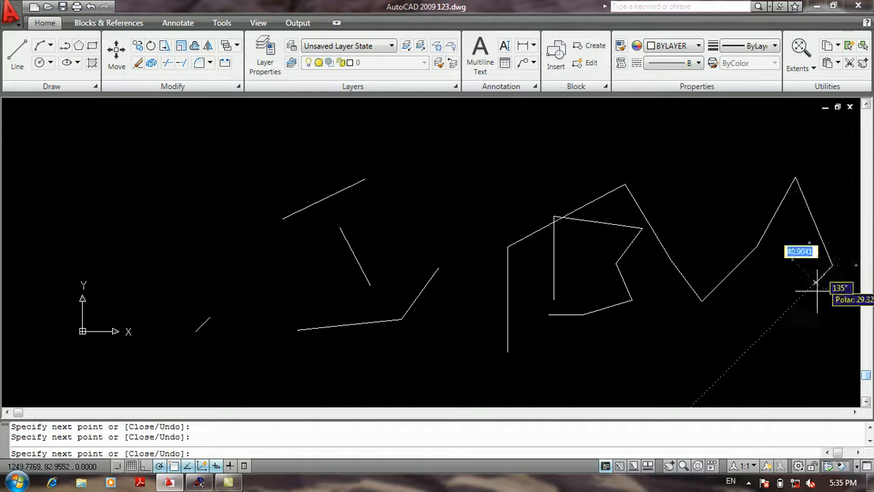
{"action": "left_click", "coordinate": [831, 265]}
{"action": "key", "text": "Return"}
Erase the final segment of the new zigzag with the Last selection option L.
{"action": "type", "text": "e"}
{"action": "key", "text": "Return"}
{"action": "type", "text": "l"}
{"action": "key", "text": "Return"}
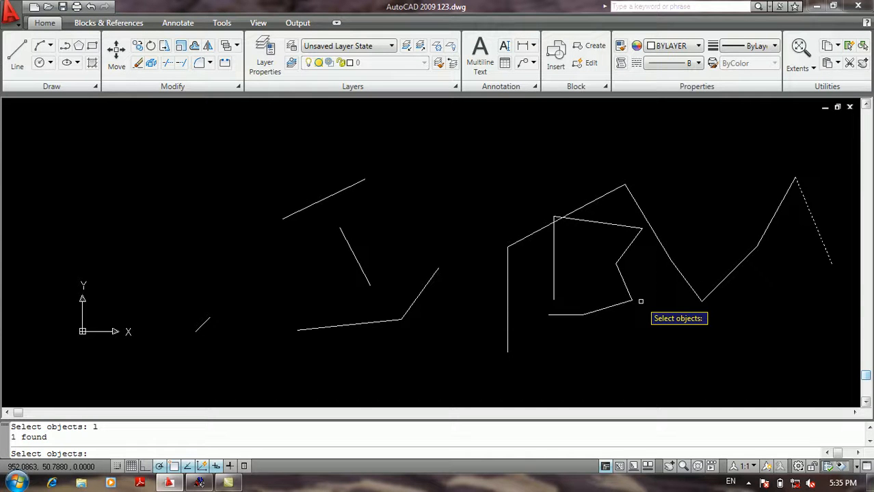
{"action": "key", "text": "Return"}
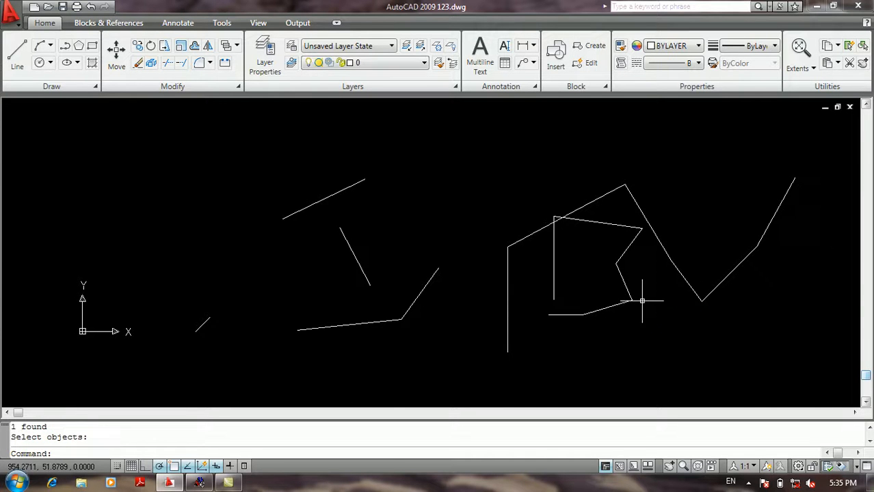
Erase with the Fence option F, drawing a multi-point fence through the short inner line, the right-hand shape's lower segment and the zigzag's segment descending from its first peak.
{"action": "middle_click_drag", "start_coordinate": [658, 288], "coordinate": [480, 292]}
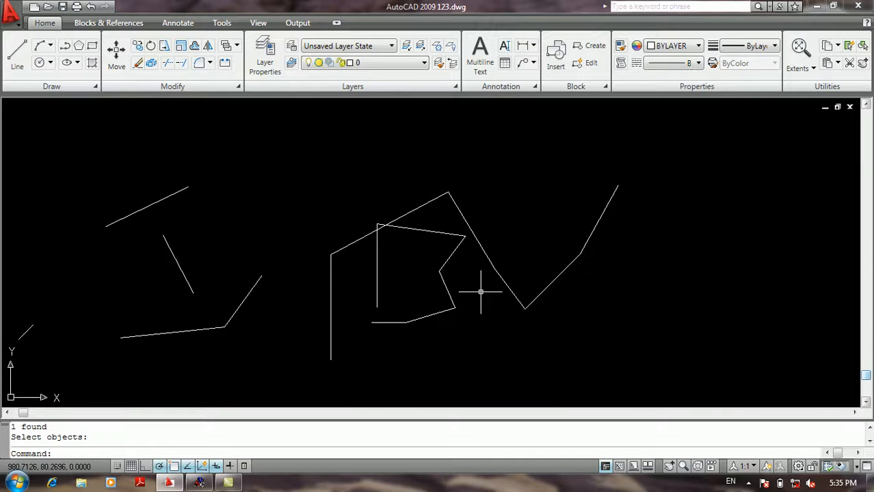
{"action": "type", "text": "e"}
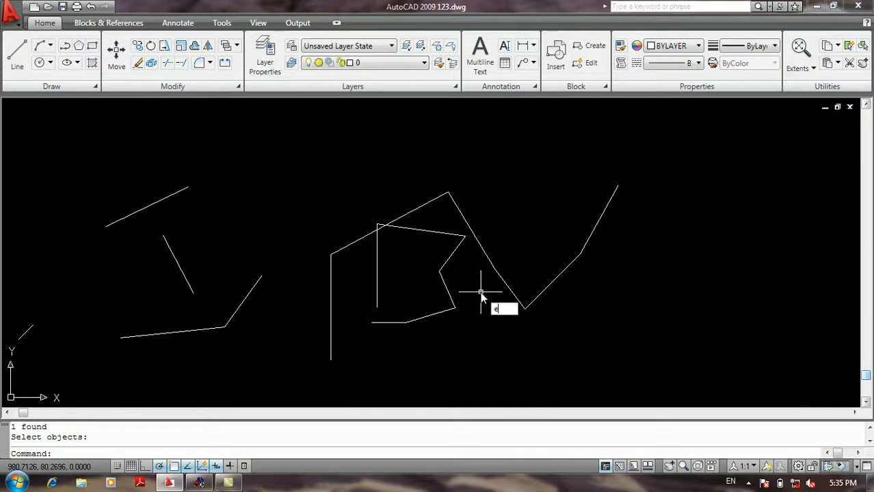
{"action": "key", "text": "Return"}
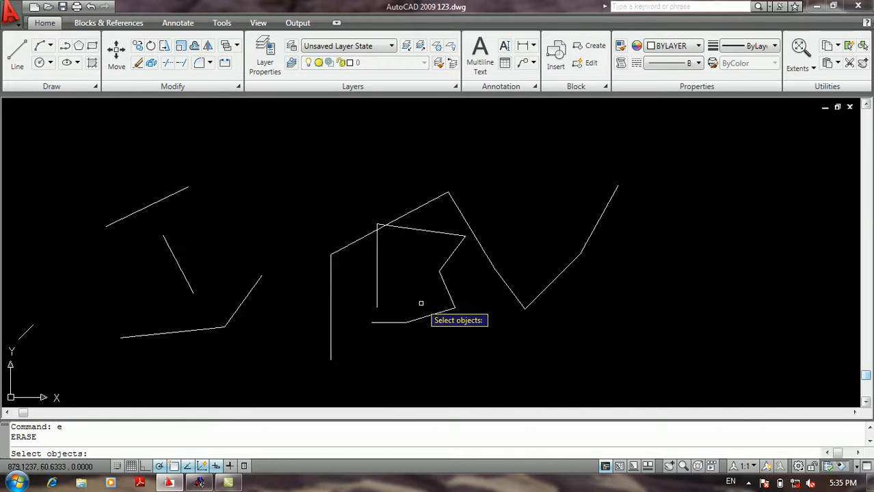
{"action": "middle_click_drag", "start_coordinate": [453, 296], "coordinate": [526, 277]}
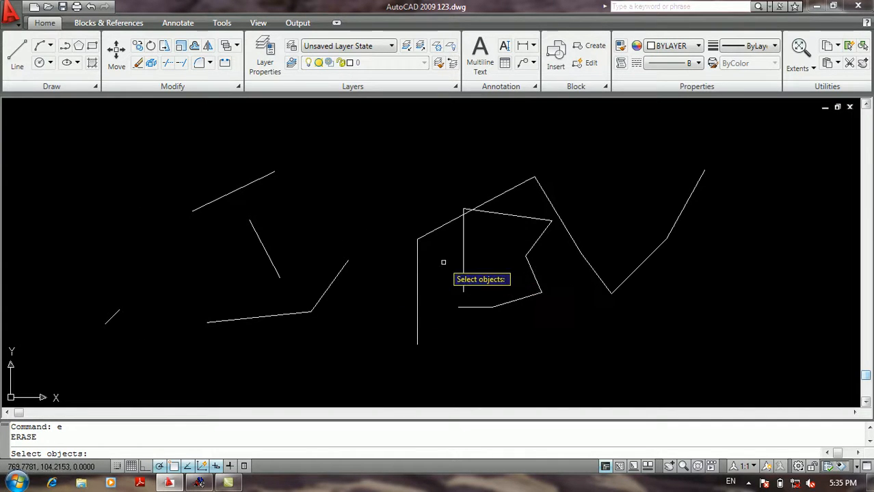
{"action": "type", "text": "f"}
{"action": "key", "text": "Return"}
{"action": "left_click", "coordinate": [138, 249]}
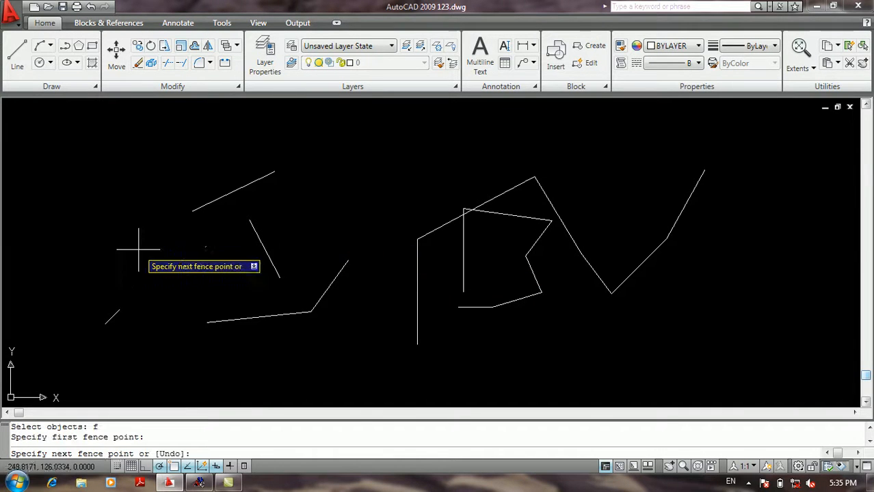
{"action": "left_click", "coordinate": [361, 210]}
{"action": "left_click", "coordinate": [362, 304]}
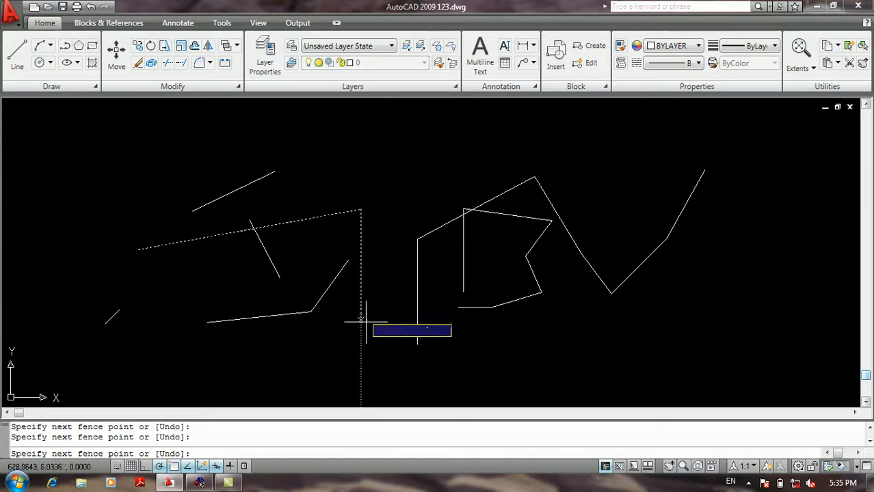
{"action": "left_click", "coordinate": [406, 387]}
{"action": "left_click", "coordinate": [469, 365]}
{"action": "left_click", "coordinate": [448, 299]}
{"action": "left_click", "coordinate": [502, 300]}
{"action": "left_click", "coordinate": [516, 342]}
{"action": "left_click", "coordinate": [565, 315]}
{"action": "left_click", "coordinate": [555, 260]}
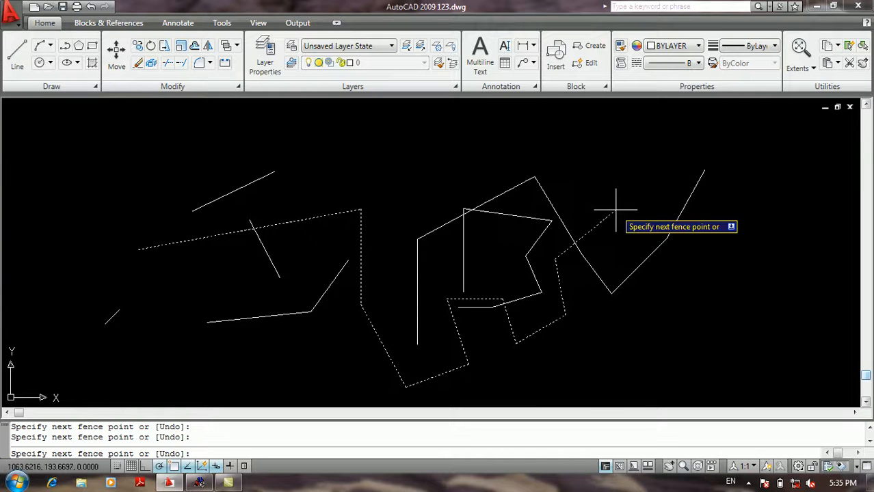
{"action": "left_click", "coordinate": [616, 210]}
{"action": "key", "text": "Return"}
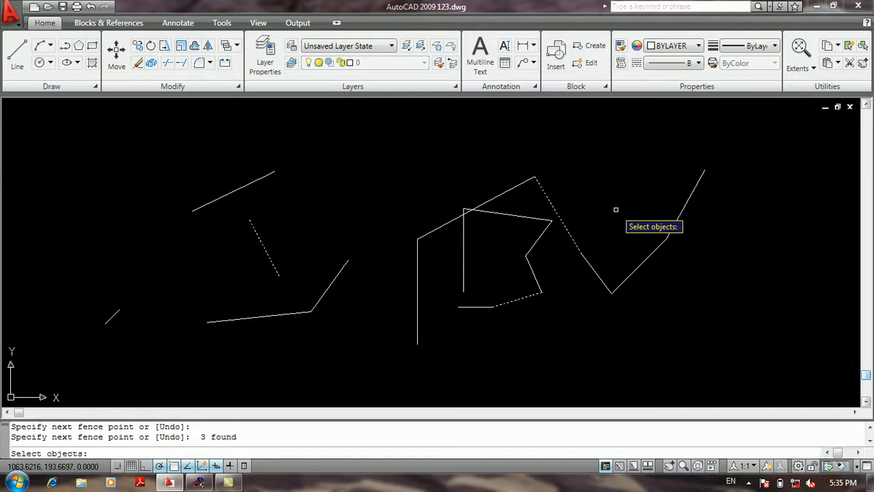
{"action": "key", "text": "Return"}
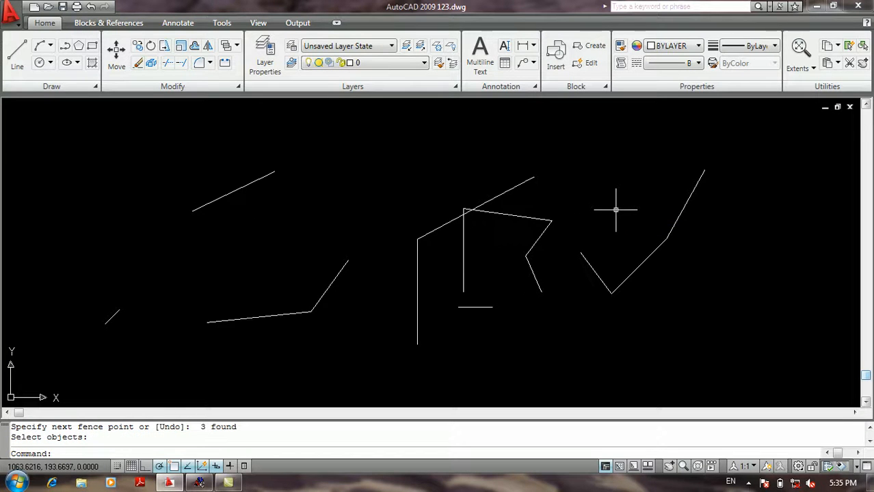
Erase five lines by drawing a winding fence with the F option across all the line groups, and undo the erasure.
{"action": "type", "text": "e"}
{"action": "key", "text": "Return"}
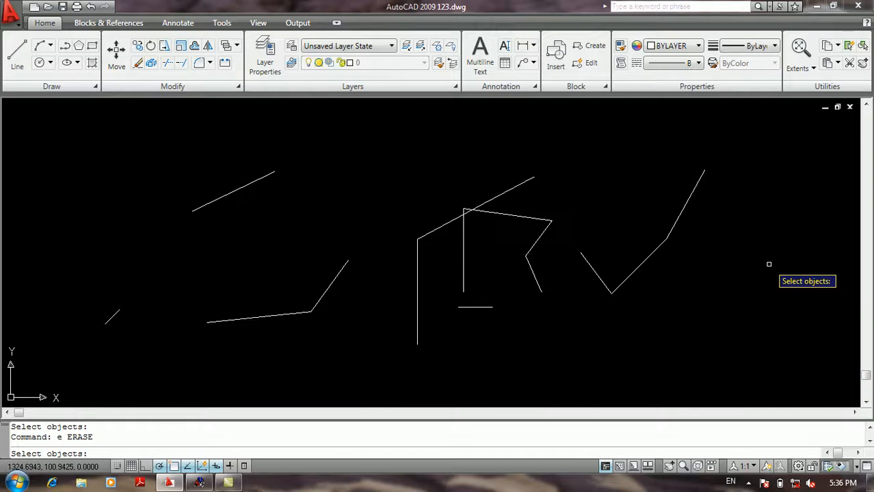
{"action": "type", "text": "wp"}
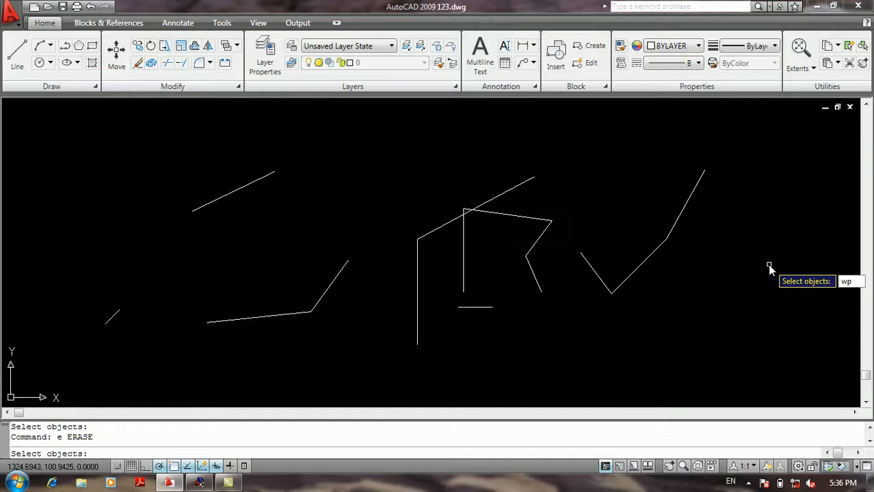
{"action": "key", "text": "BackSpace"}
{"action": "key", "text": "BackSpace"}
{"action": "type", "text": "f"}
{"action": "key", "text": "Return"}
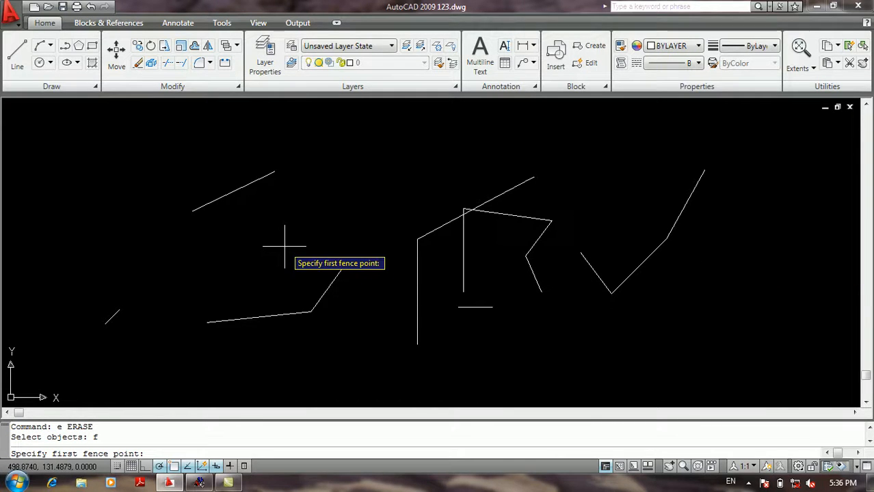
{"action": "left_click", "coordinate": [157, 134]}
{"action": "left_click", "coordinate": [244, 237]}
{"action": "left_click", "coordinate": [358, 221]}
{"action": "left_click", "coordinate": [369, 308]}
{"action": "left_click", "coordinate": [354, 346]}
{"action": "left_click", "coordinate": [442, 308]}
{"action": "left_click", "coordinate": [442, 261]}
{"action": "left_click", "coordinate": [484, 262]}
{"action": "left_click", "coordinate": [559, 186]}
{"action": "left_click", "coordinate": [651, 251]}
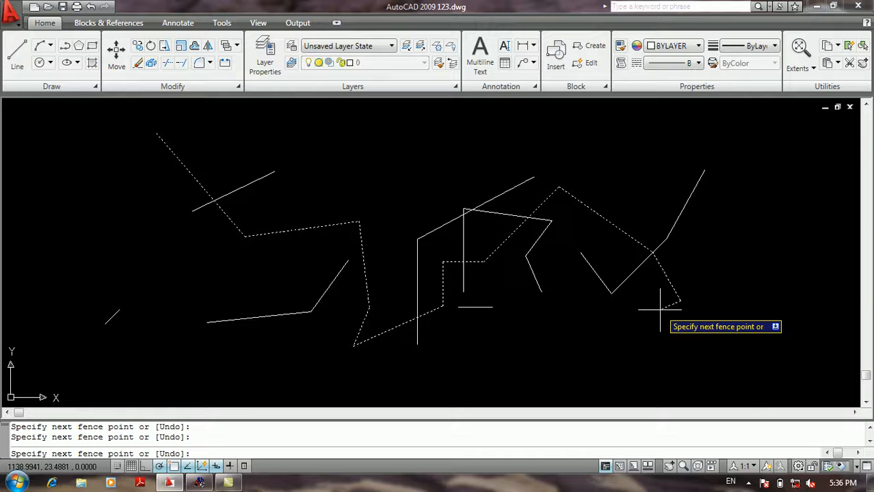
{"action": "key", "text": "Return"}
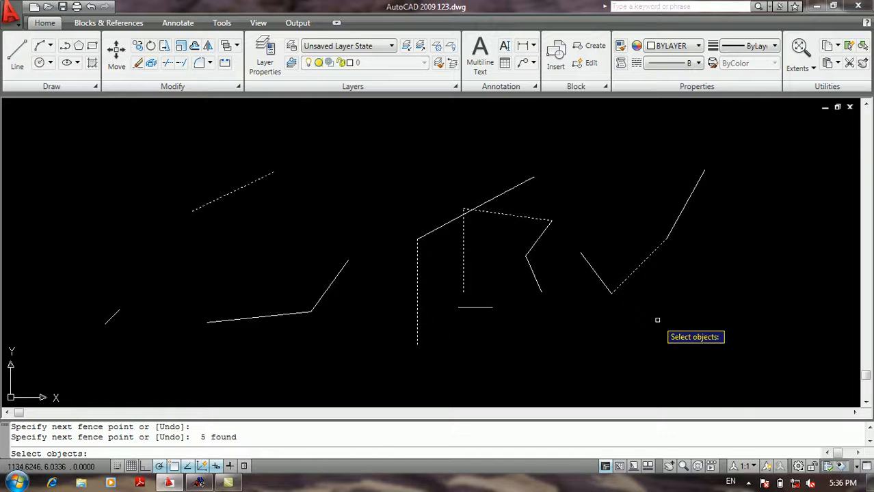
{"action": "key", "text": "Return"}
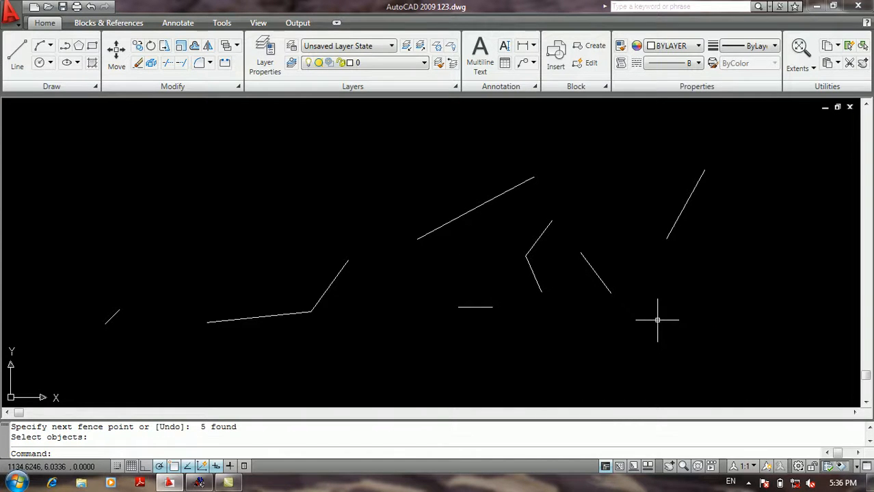
{"action": "key", "text": "ctrl+z"}
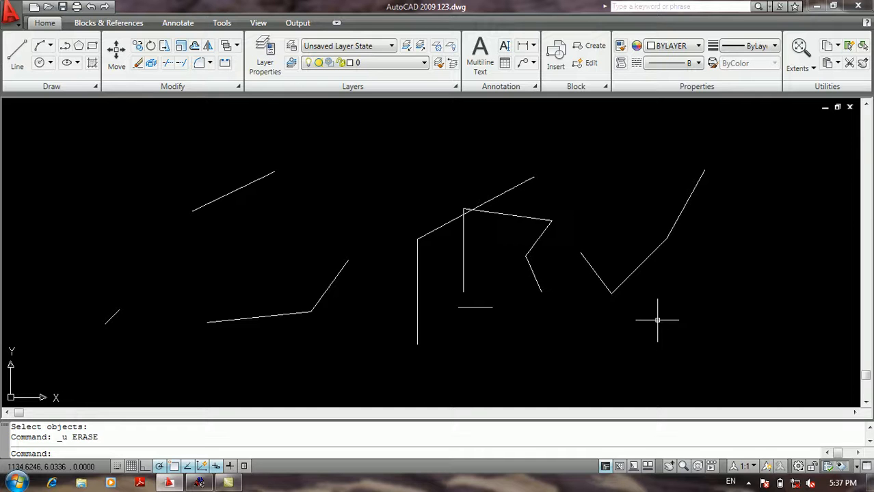
Erase with the Window Polygon option WP, drawing a triangle that fully encloses the two-line peak's slanted line and the upper segments of the right-hand shape.
{"action": "type", "text": "e"}
{"action": "key", "text": "Return"}
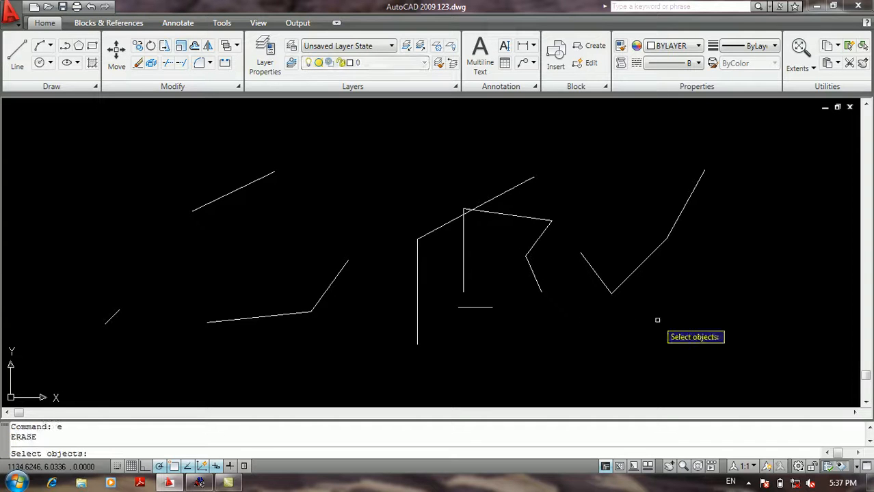
{"action": "type", "text": "wp"}
{"action": "key", "text": "Return"}
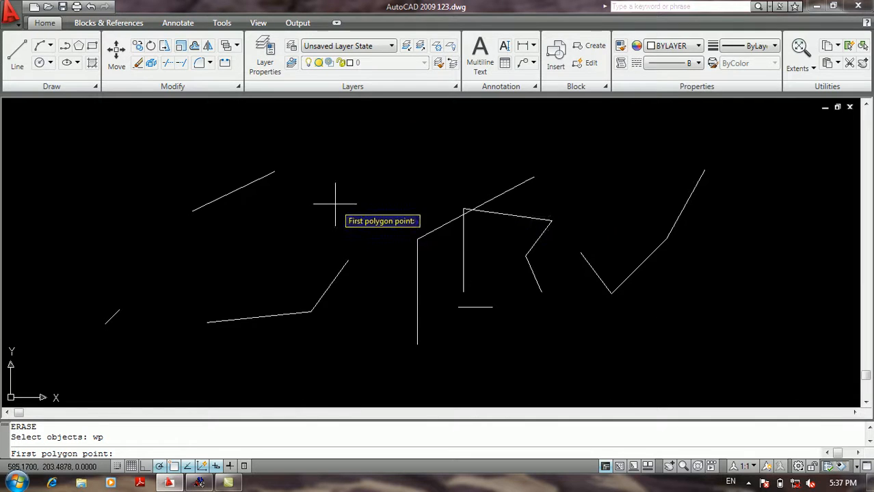
{"action": "middle_click_drag", "start_coordinate": [302, 170], "coordinate": [330, 240]}
{"action": "left_click", "coordinate": [259, 154]}
{"action": "left_click", "coordinate": [696, 144]}
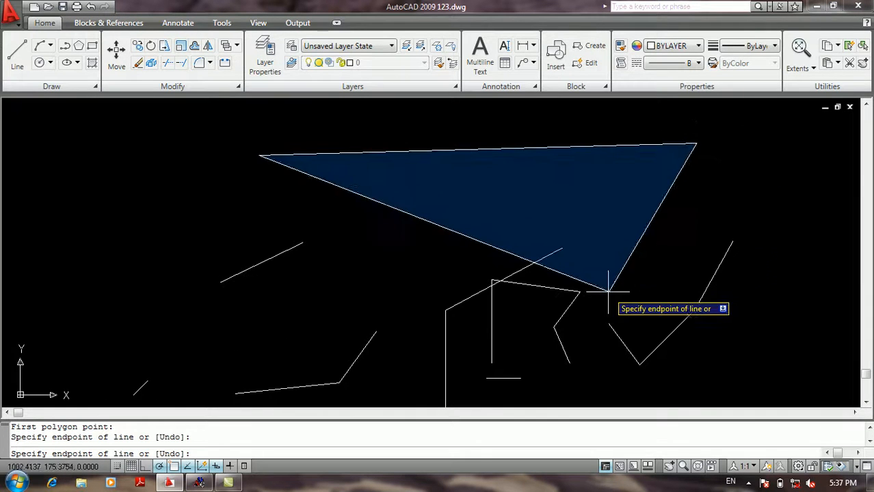
{"action": "scroll", "coordinate": [601, 295], "scroll_direction": "down", "scroll_amount": 4}
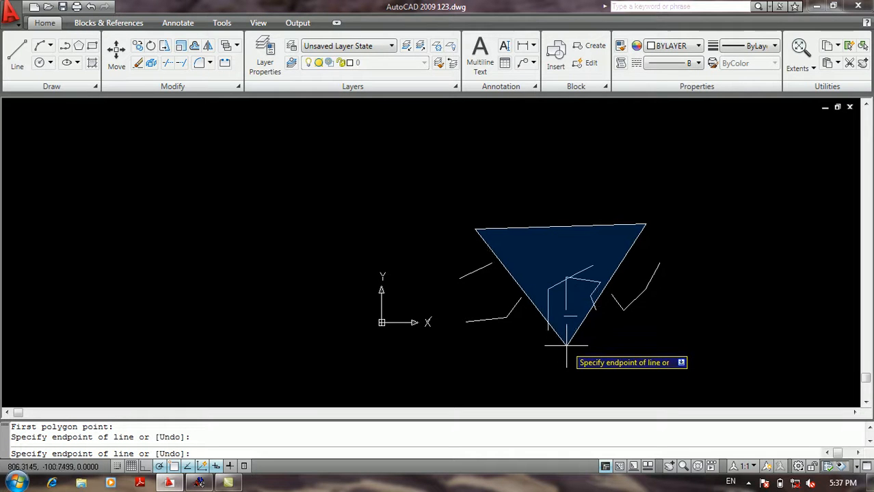
{"action": "scroll", "coordinate": [583, 333], "scroll_direction": "up", "scroll_amount": 3}
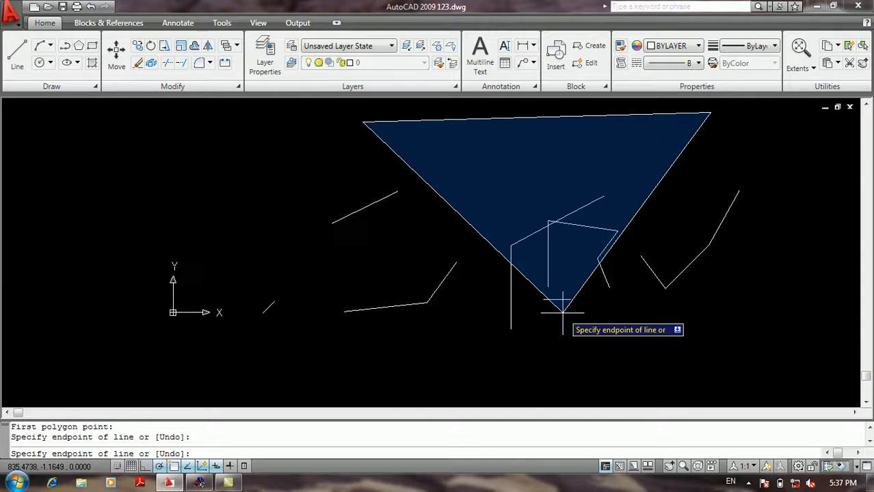
{"action": "left_click", "coordinate": [562, 313]}
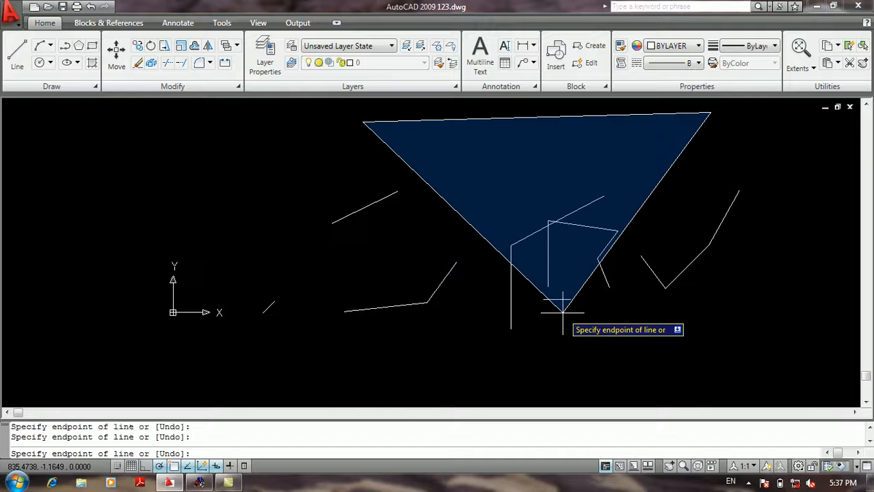
{"action": "key", "text": "Return"}
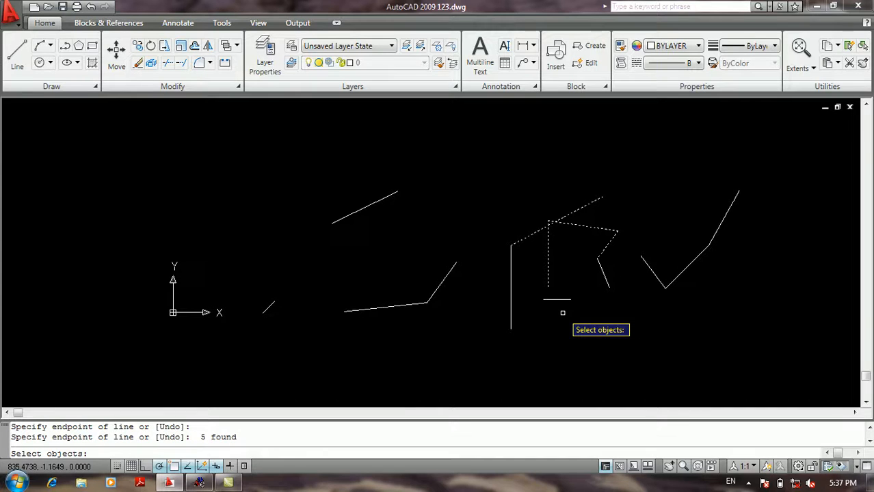
{"action": "key", "text": "Return"}
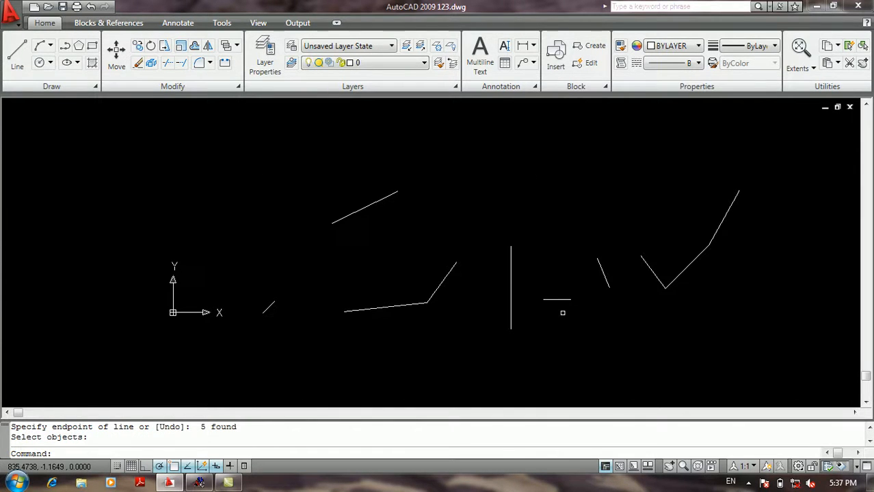
Undo the window polygon erasure and the earlier multi-point fence erasure.
{"action": "key", "text": "ctrl+z"}
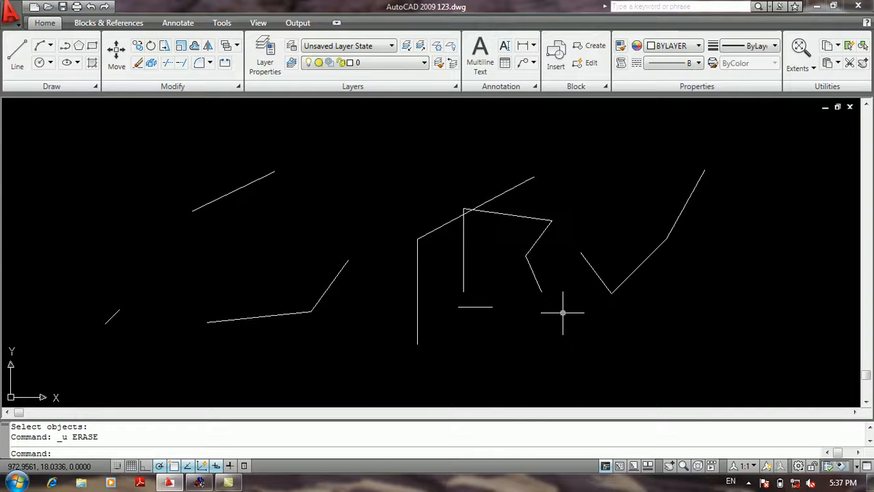
{"action": "type", "text": "u"}
{"action": "key", "text": "Return"}
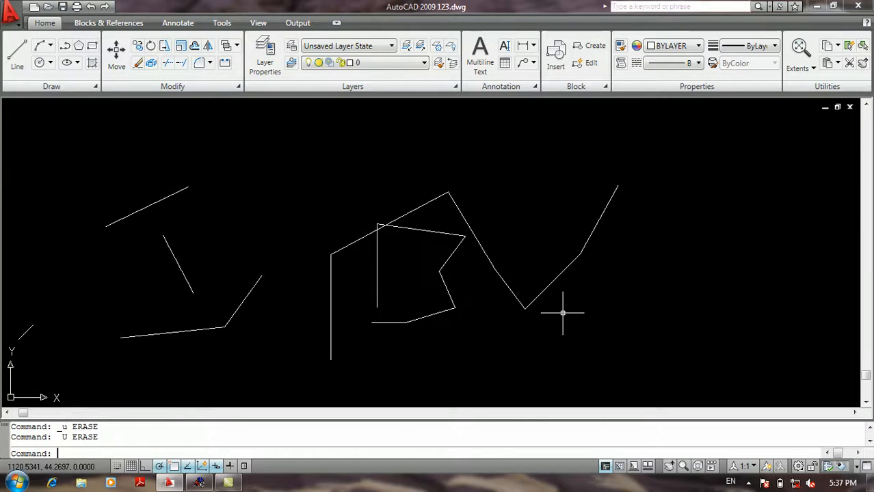
Select all the line groups for erasing with a large WP polygon drawn around them, and cancel the command.
{"action": "type", "text": "e"}
{"action": "key", "text": "Return"}
{"action": "type", "text": "wp"}
{"action": "key", "text": "Return"}
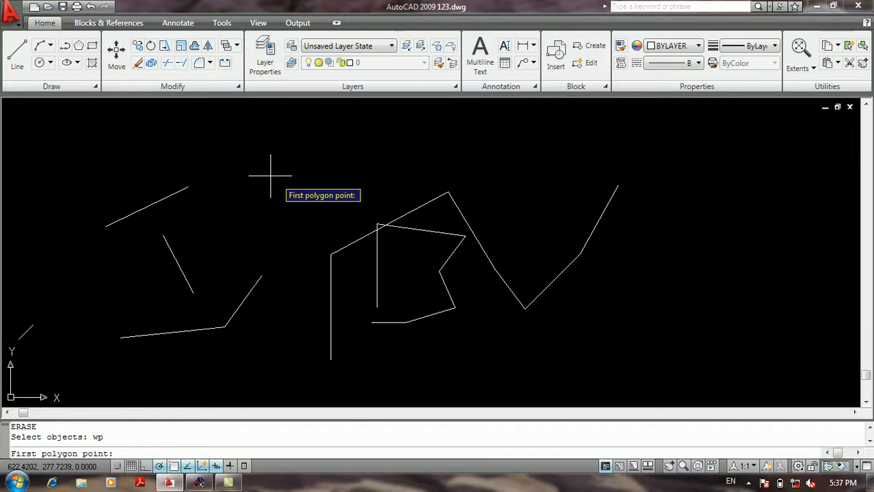
{"action": "left_click", "coordinate": [132, 149]}
{"action": "left_click", "coordinate": [784, 164]}
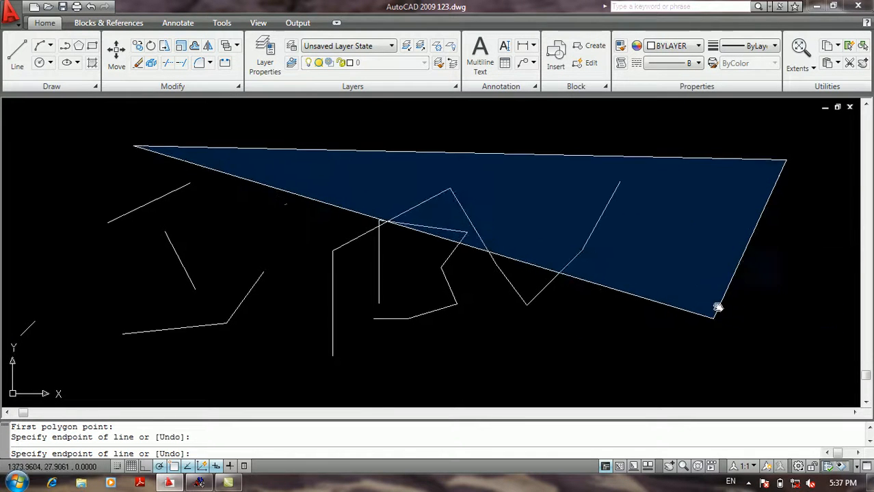
{"action": "scroll", "coordinate": [746, 248], "scroll_direction": "down", "scroll_amount": 5}
{"action": "left_click", "coordinate": [737, 318]}
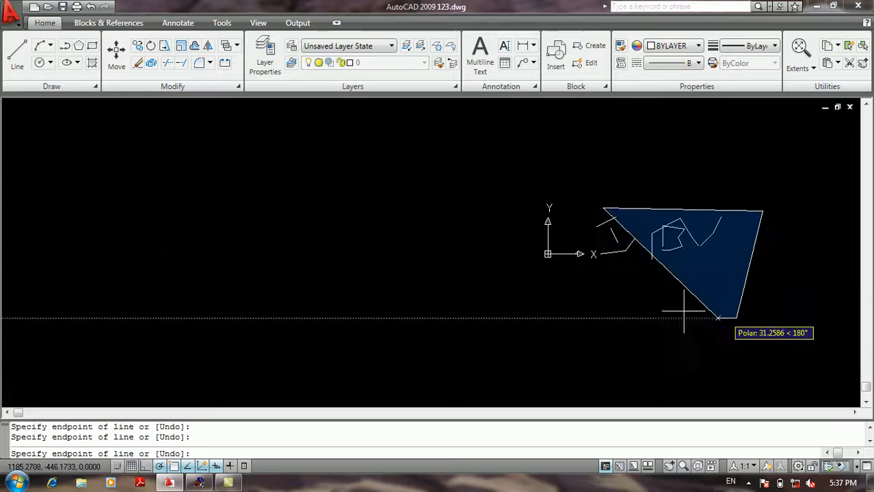
{"action": "left_click", "coordinate": [499, 297]}
{"action": "key", "text": "Return"}
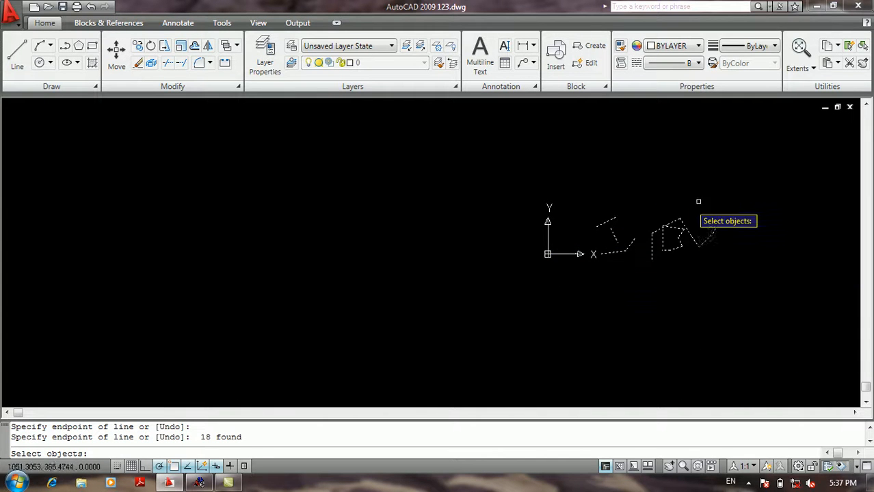
{"action": "scroll", "coordinate": [749, 180], "scroll_direction": "up", "scroll_amount": 5}
{"action": "middle_click_drag", "start_coordinate": [804, 190], "coordinate": [633, 195]}
{"action": "key", "text": "Escape"}
Erase with the Crossing Polygon option CP, drawing a triangle from above the line groups down to between the left-hand lines and the zigzag.
{"action": "middle_click_drag", "start_coordinate": [587, 233], "coordinate": [649, 176]}
{"action": "type", "text": "e"}
{"action": "key", "text": "Return"}
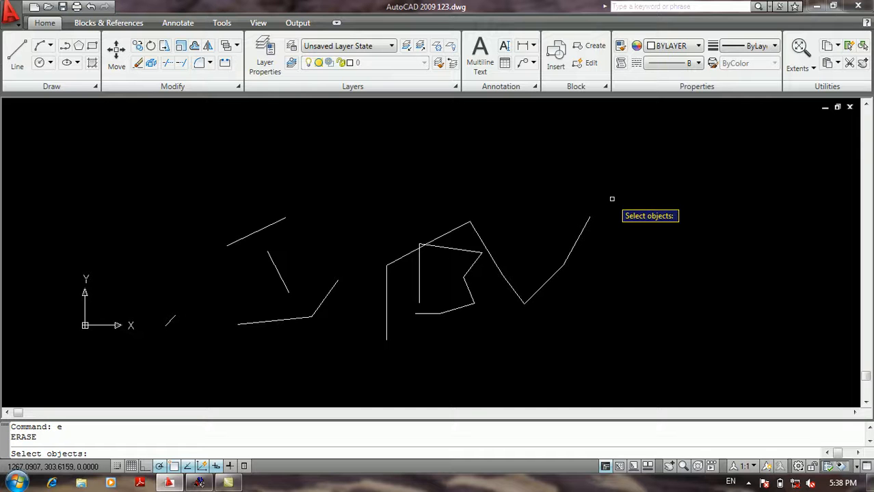
{"action": "type", "text": "cp"}
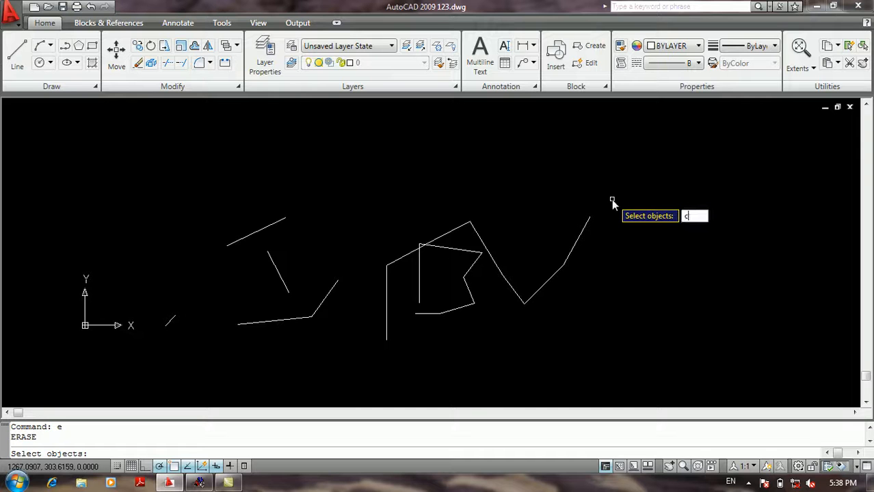
{"action": "key", "text": "Return"}
{"action": "left_click", "coordinate": [206, 147]}
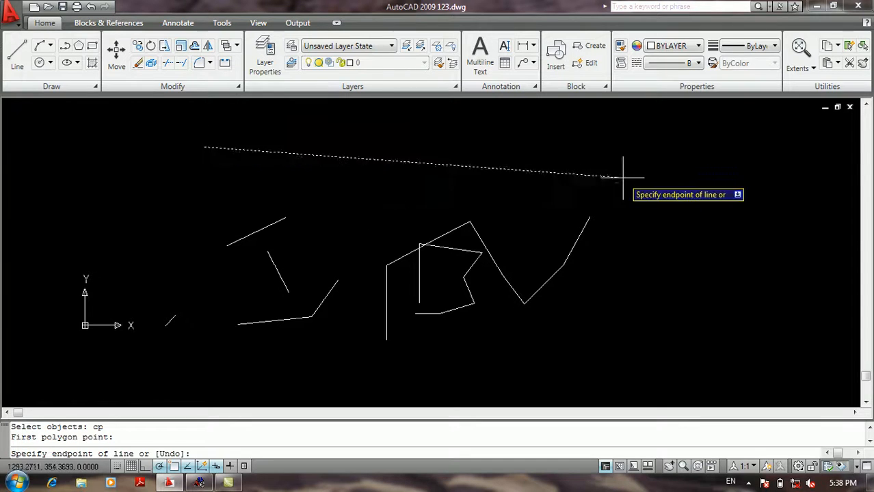
{"action": "left_click", "coordinate": [658, 160]}
{"action": "left_click", "coordinate": [342, 351]}
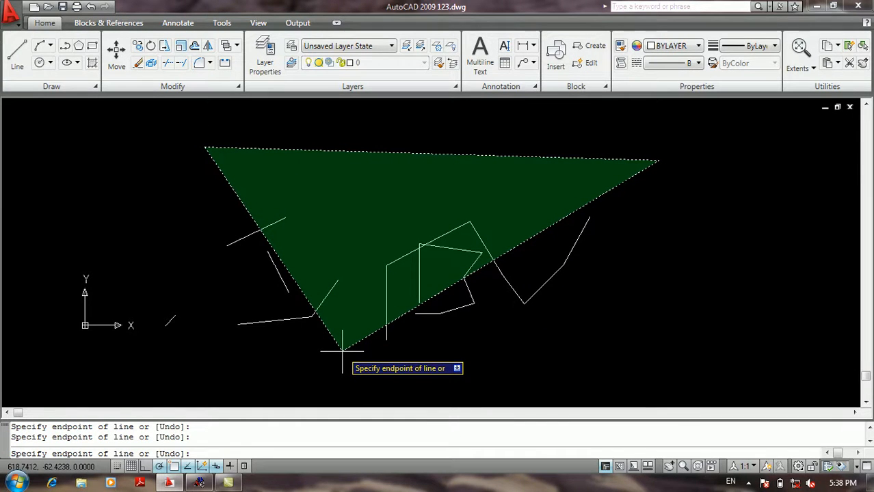
{"action": "key", "text": "Return"}
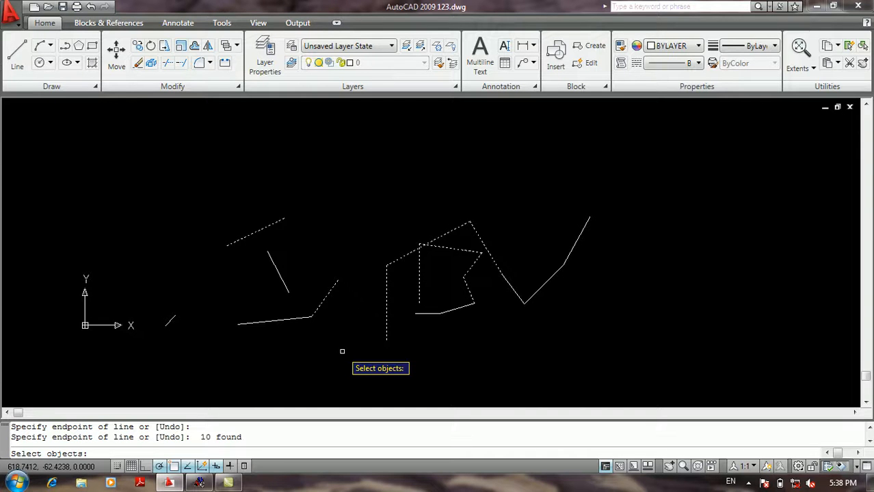
{"action": "key", "text": "Return"}
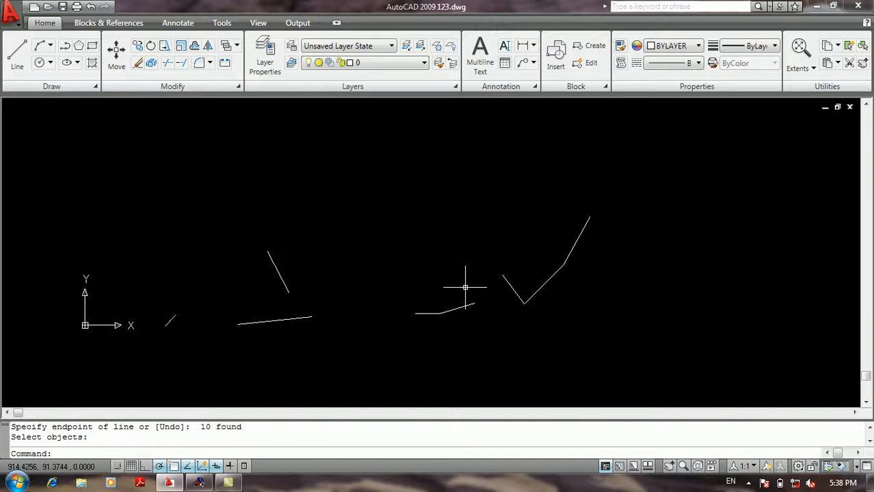
Copy all the remaining lines to the clipboard, selecting them with the All option.
{"action": "scroll", "coordinate": [499, 247], "scroll_direction": "down", "scroll_amount": 6}
{"action": "scroll", "coordinate": [493, 216], "scroll_direction": "up", "scroll_amount": 4}
{"action": "scroll", "coordinate": [427, 179], "scroll_direction": "up", "scroll_amount": 2}
{"action": "middle_click_drag", "start_coordinate": [430, 190], "coordinate": [370, 179]}
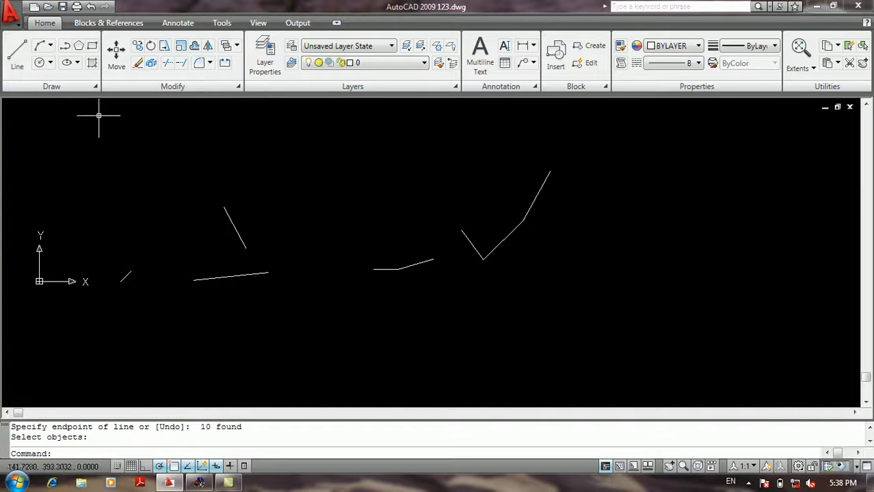
{"action": "left_click", "coordinate": [14, 16]}
{"action": "mouse_move", "coordinate": [37, 76]}
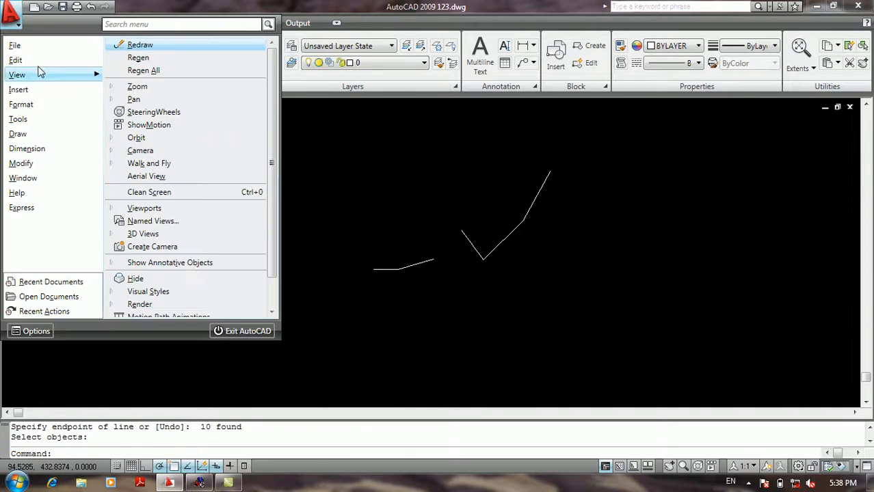
{"action": "mouse_move", "coordinate": [51, 61]}
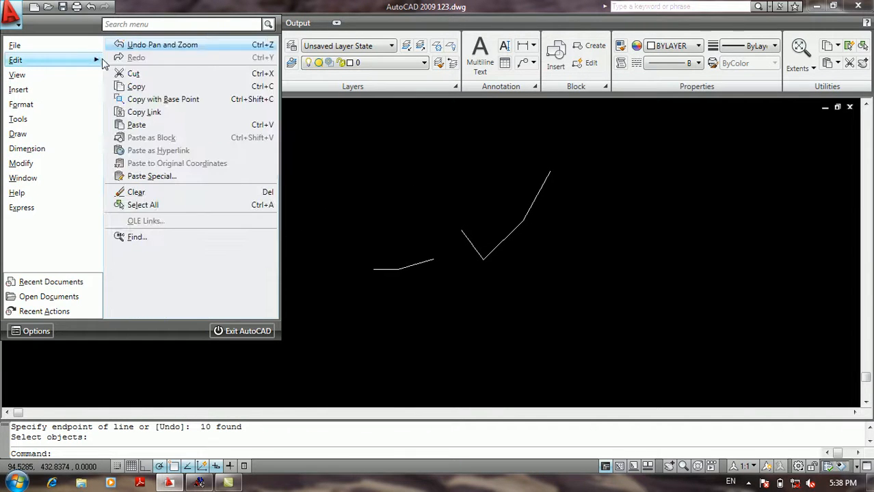
{"action": "left_click", "coordinate": [136, 86]}
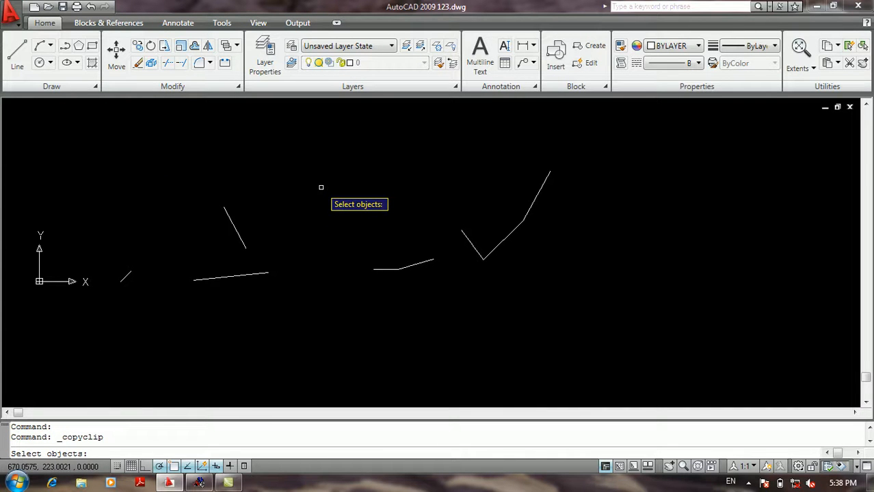
{"action": "type", "text": "a"}
{"action": "key", "text": "Return"}
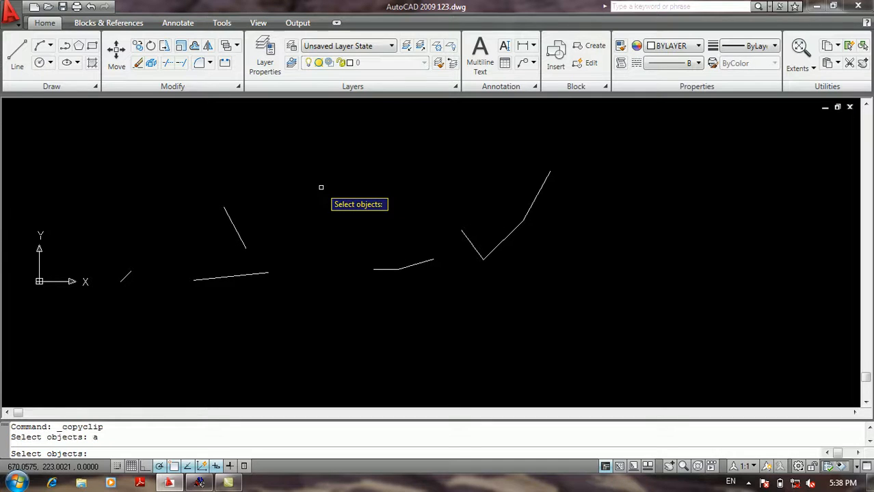
{"action": "type", "text": "all"}
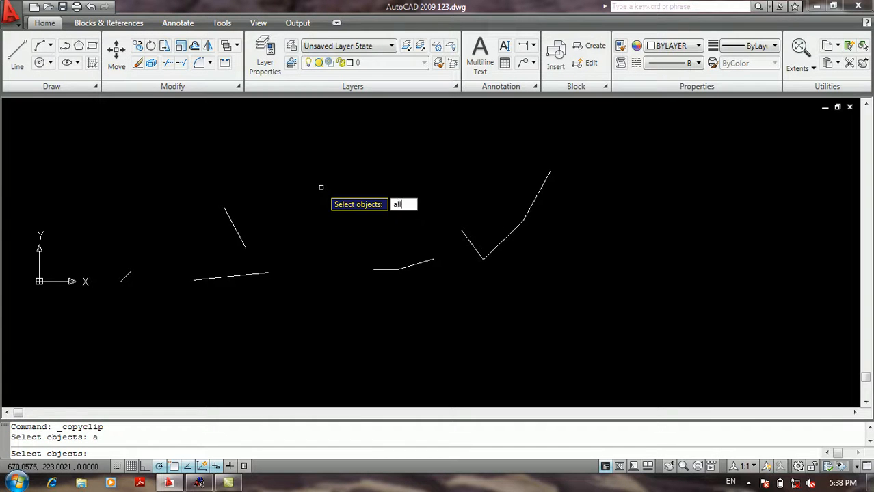
{"action": "key", "text": "Return"}
{"action": "key", "text": "Return"}
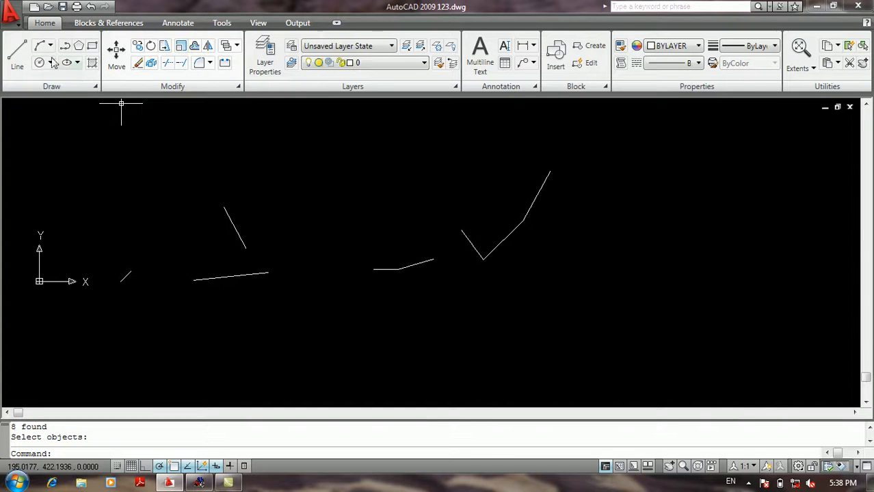
Paste the copied lines to the right of the originals and slightly lower.
{"action": "left_click", "coordinate": [12, 20]}
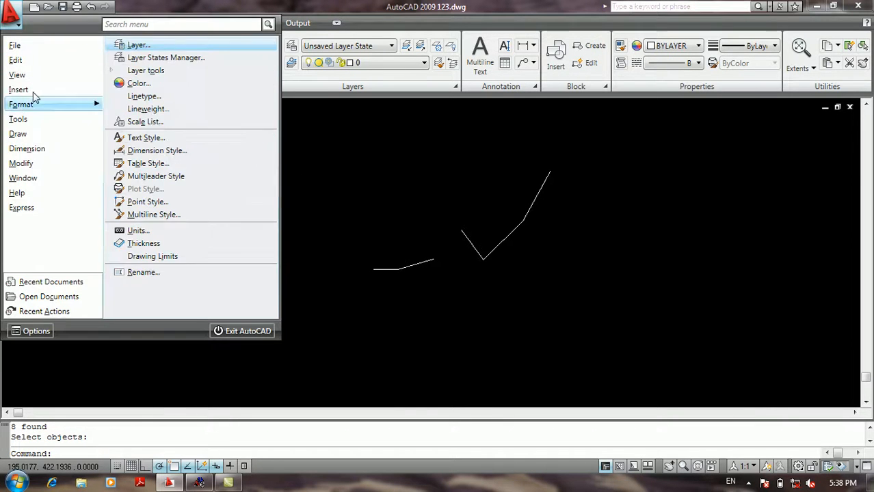
{"action": "mouse_move", "coordinate": [82, 61]}
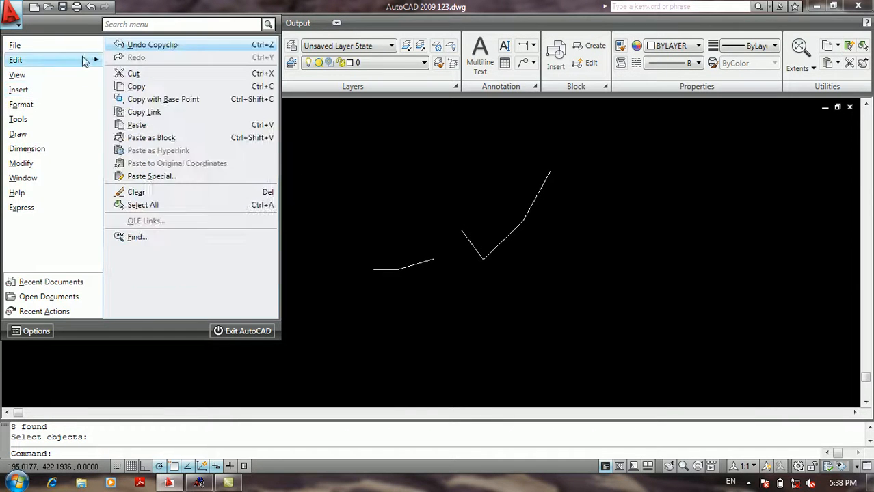
{"action": "left_click", "coordinate": [140, 125]}
{"action": "scroll", "coordinate": [380, 254], "scroll_direction": "down", "scroll_amount": 5}
{"action": "left_click", "coordinate": [459, 279]}
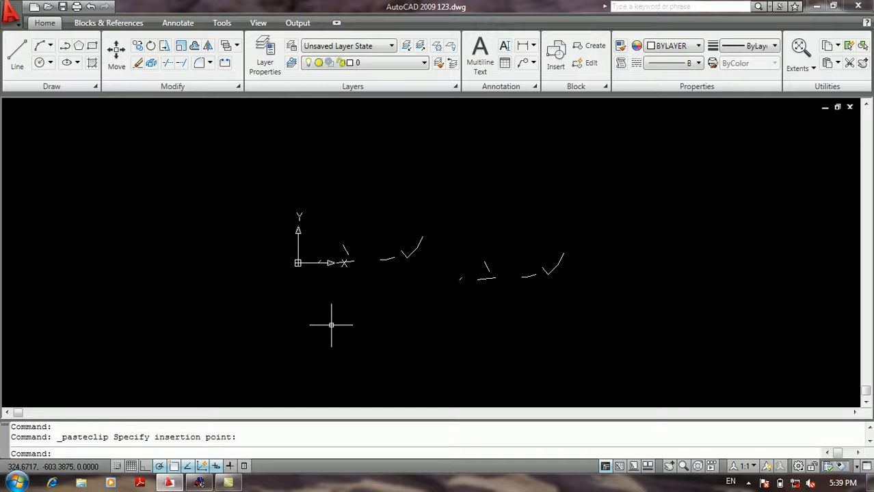
Start Microsoft Word with a new blank document, switching briefly to AutoCAD and back to Word.
{"action": "left_click", "coordinate": [168, 483]}
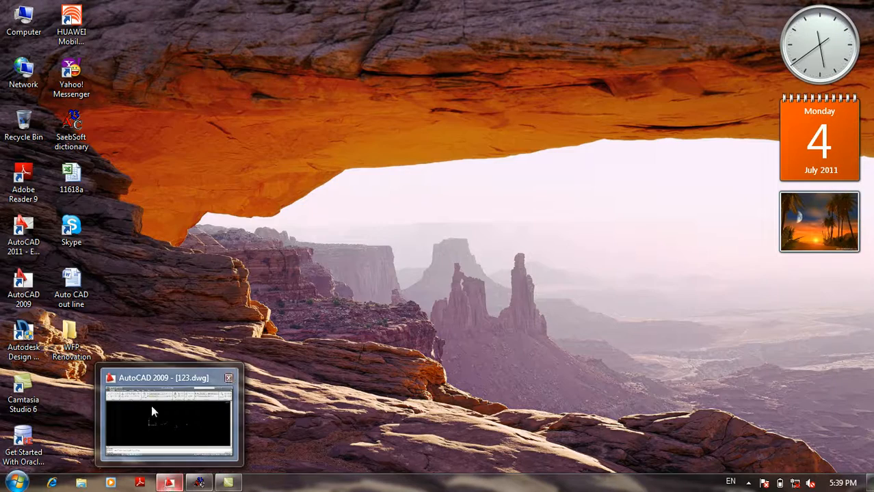
{"action": "left_click", "coordinate": [30, 483]}
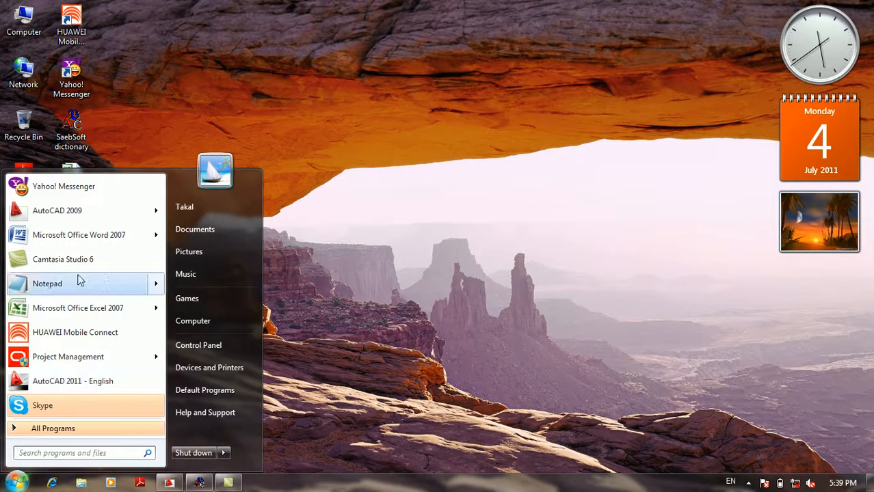
{"action": "left_click", "coordinate": [103, 241]}
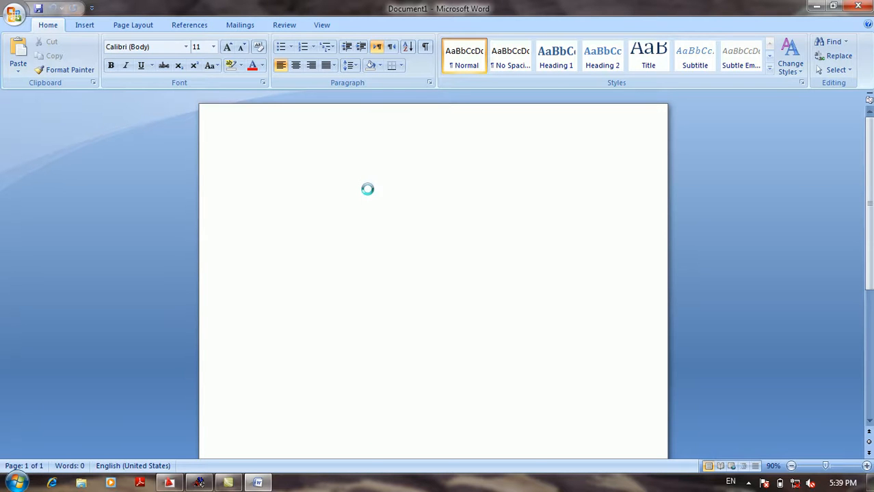
{"action": "left_click", "coordinate": [199, 483]}
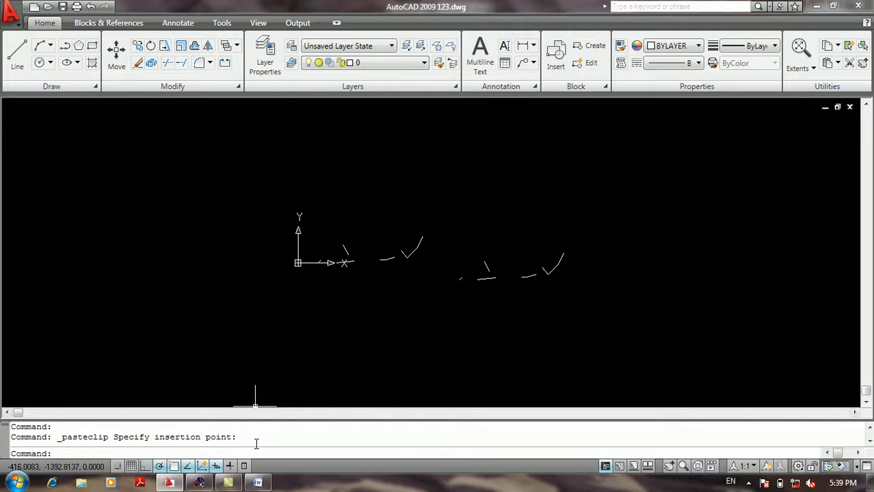
{"action": "left_click", "coordinate": [257, 483]}
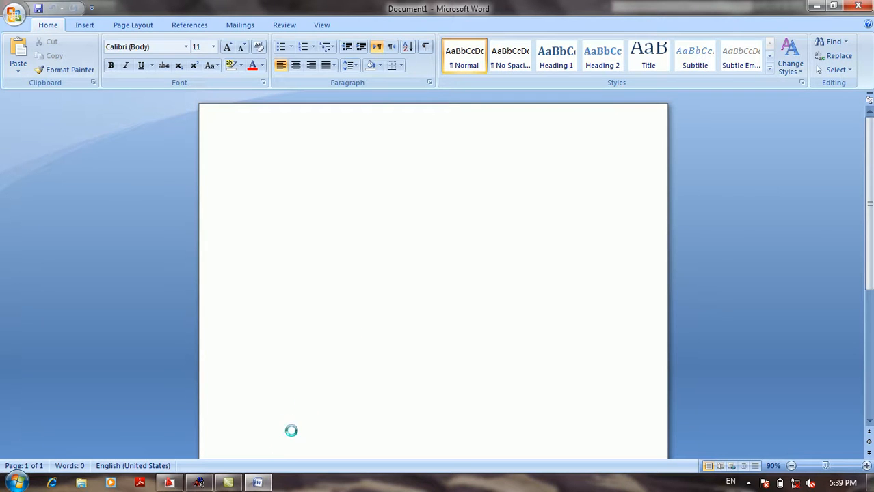
Paste the copied AutoCAD lines into the blank Word document and enlarge the pasted drawing beyond the page width.
{"action": "left_click", "coordinate": [197, 482]}
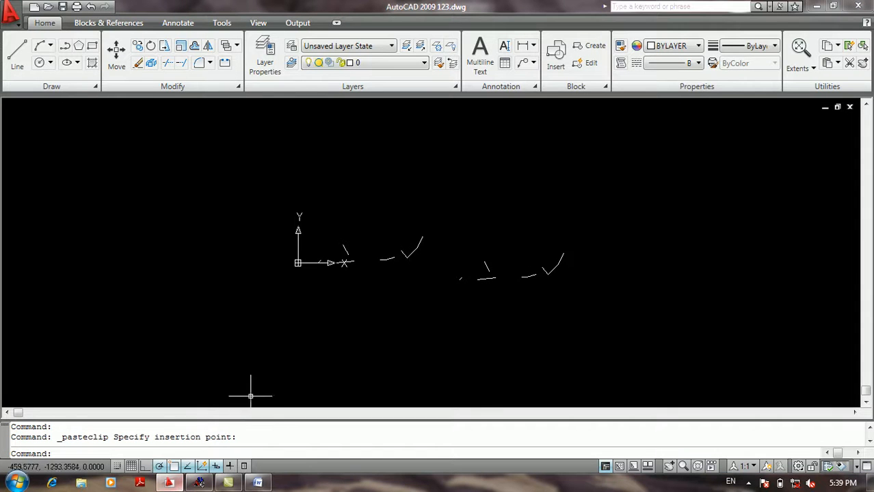
{"action": "scroll", "coordinate": [351, 259], "scroll_direction": "up", "scroll_amount": 2}
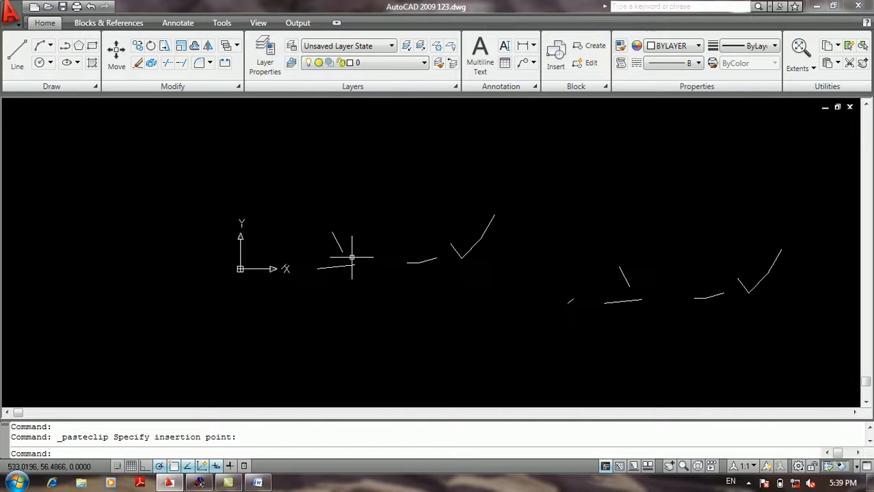
{"action": "scroll", "coordinate": [352, 258], "scroll_direction": "up", "scroll_amount": 1}
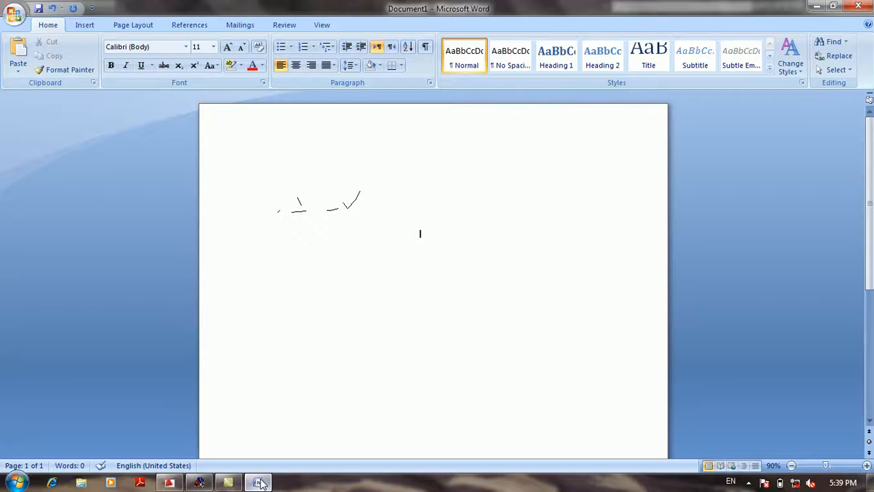
{"action": "left_click", "coordinate": [257, 483]}
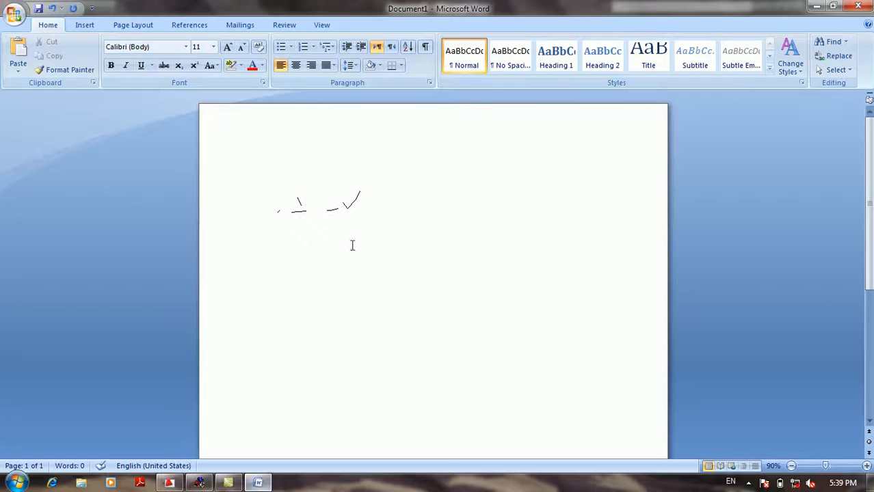
{"action": "left_click", "coordinate": [335, 205]}
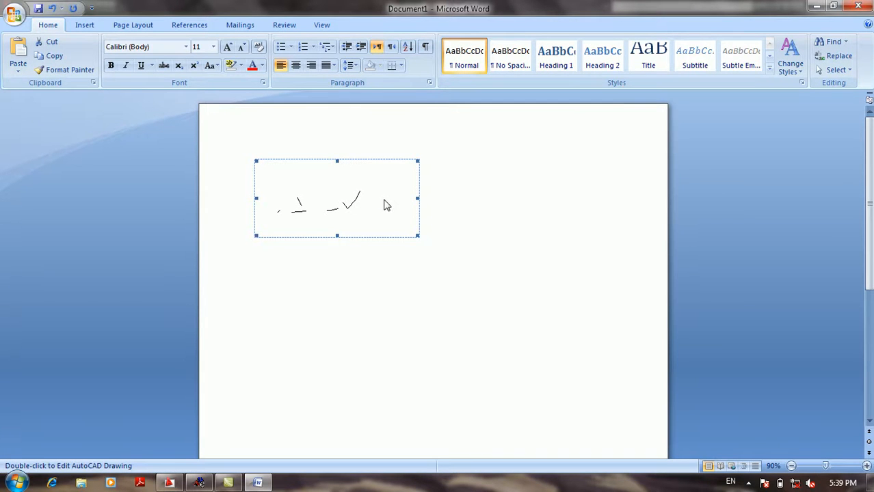
{"action": "mouse_move", "coordinate": [417, 236]}
{"action": "left_mouse_down"}
{"action": "mouse_move", "coordinate": [454, 293]}
{"action": "mouse_move", "coordinate": [544, 387]}
{"action": "left_mouse_up"}
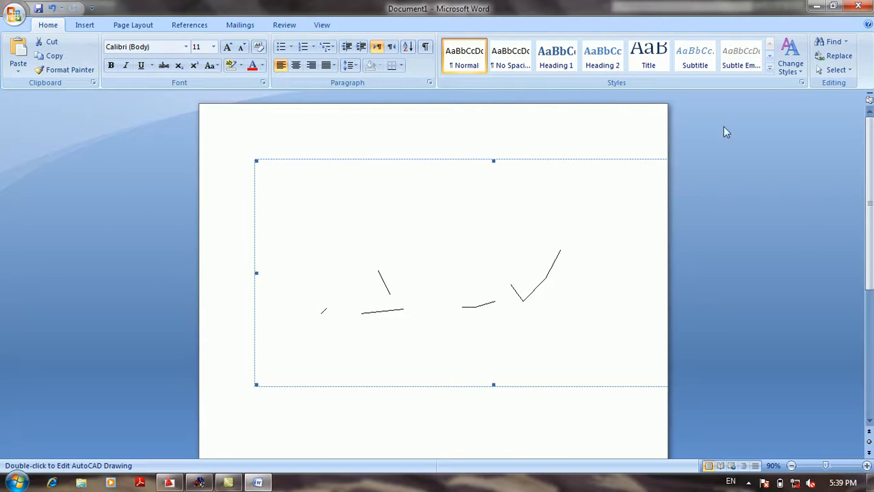
Close Word without saving Document1 and return to the lines in the AutoCAD drawing.
{"action": "left_click", "coordinate": [859, 7]}
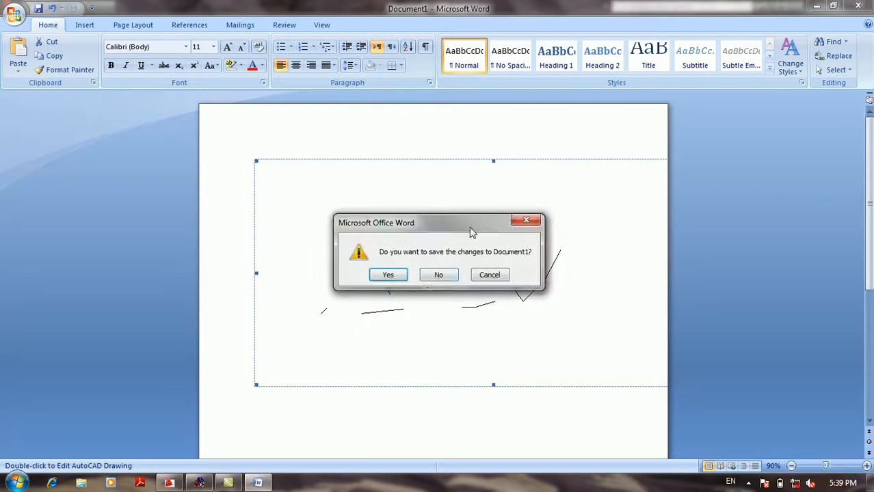
{"action": "left_click", "coordinate": [423, 275]}
{"action": "left_click", "coordinate": [384, 208]}
{"action": "left_click", "coordinate": [371, 224]}
{"action": "scroll", "coordinate": [393, 217], "scroll_direction": "up", "scroll_amount": 3}
{"action": "mouse_move", "coordinate": [374, 219]}
{"action": "middle_mouse_down"}
{"action": "mouse_move", "coordinate": [318, 251]}
{"action": "mouse_move", "coordinate": [265, 255]}
{"action": "middle_mouse_up"}
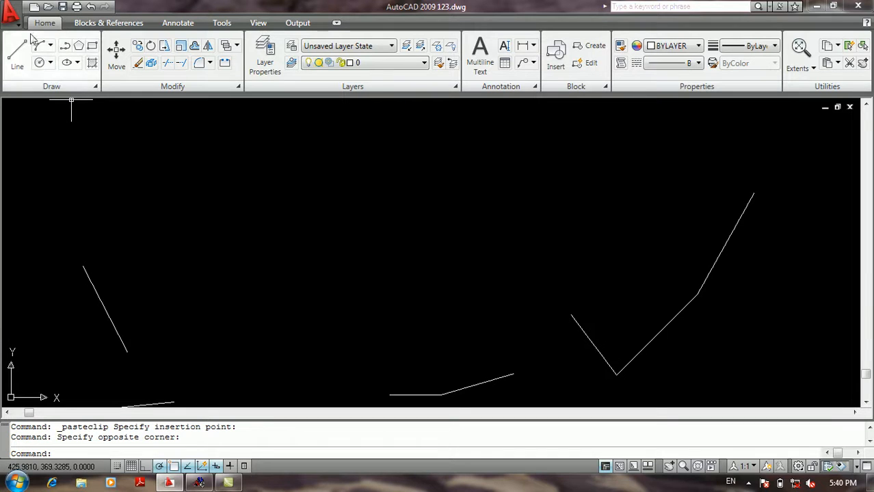
Save the current drawing 123.dwg under its existing name.
{"action": "left_click", "coordinate": [11, 13]}
{"action": "mouse_move", "coordinate": [45, 66]}
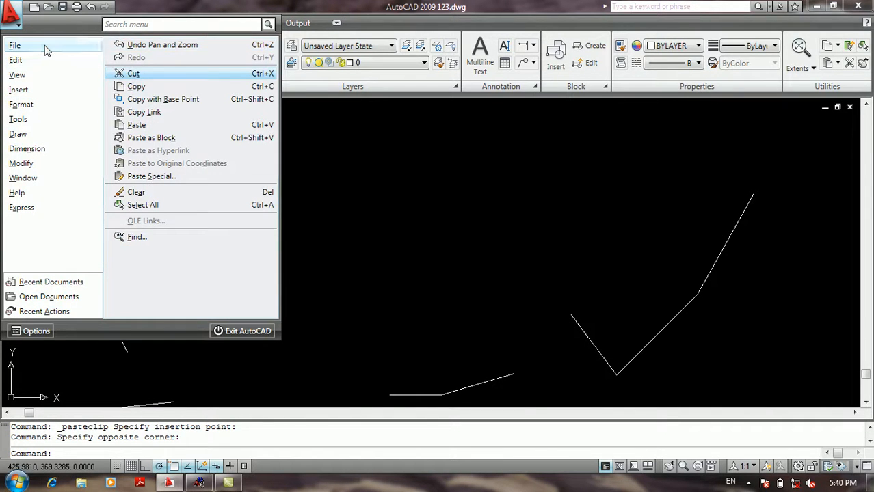
{"action": "mouse_move", "coordinate": [47, 48]}
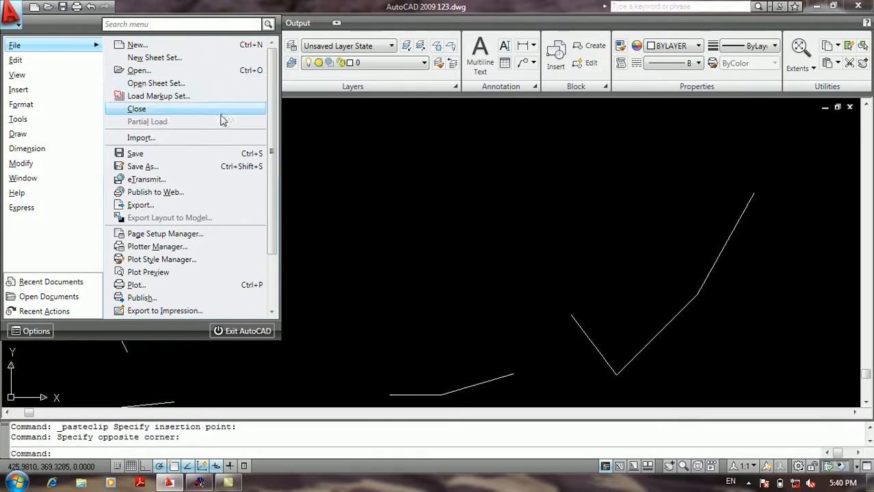
{"action": "left_click", "coordinate": [165, 155]}
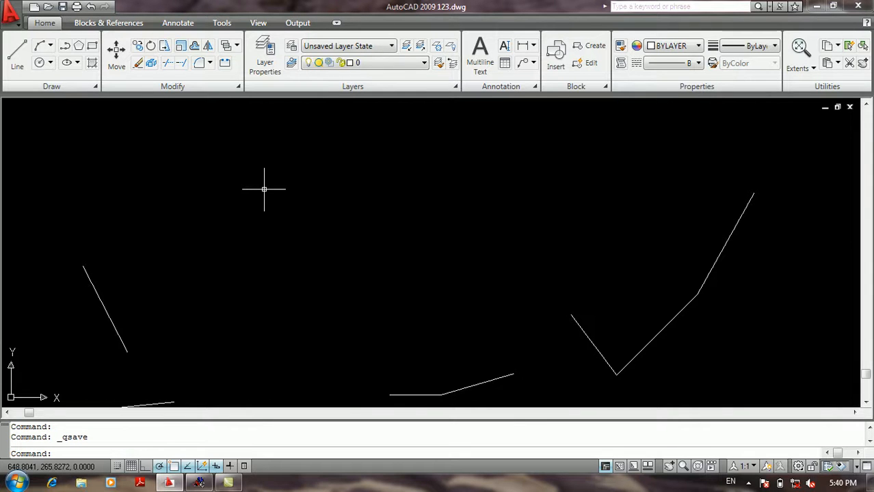
Undo the last view change, the save command and the pan and zoom made before it.
{"action": "scroll", "coordinate": [264, 189], "scroll_direction": "down", "scroll_amount": 3}
{"action": "scroll", "coordinate": [264, 189], "scroll_direction": "up", "scroll_amount": 1}
{"action": "scroll", "coordinate": [264, 188], "scroll_direction": "down", "scroll_amount": 2}
{"action": "scroll", "coordinate": [277, 203], "scroll_direction": "up", "scroll_amount": 1}
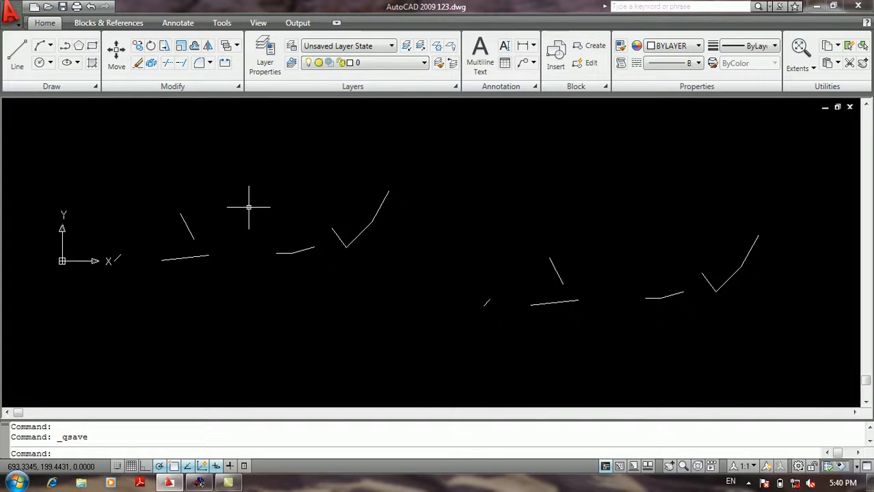
{"action": "key", "text": "ctrl+z"}
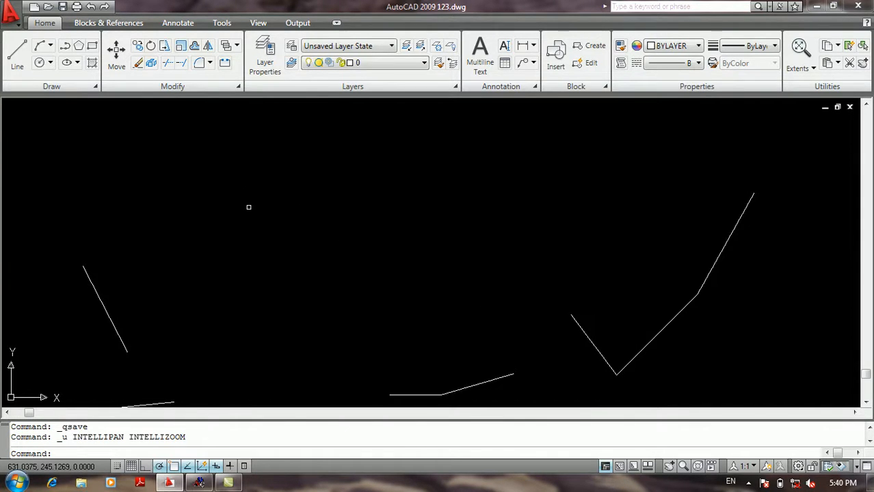
{"action": "key", "text": "ctrl+z"}
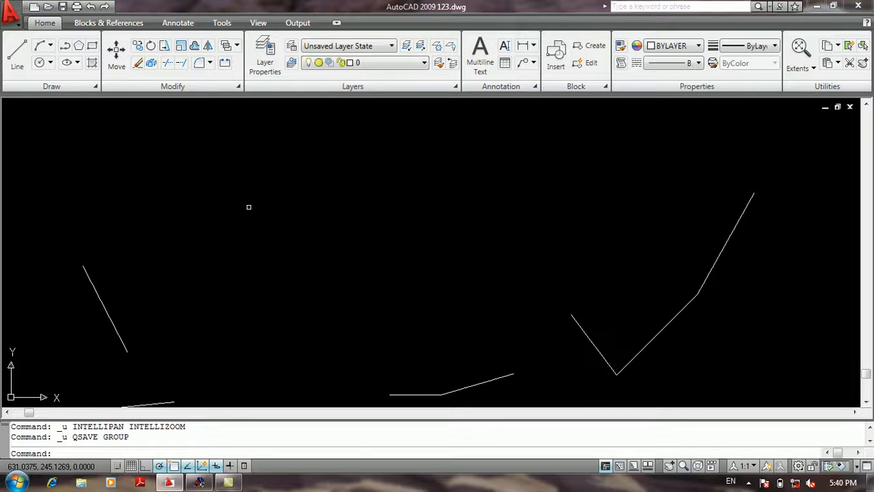
{"action": "key", "text": "ctrl+z"}
{"action": "scroll", "coordinate": [355, 213], "scroll_direction": "up", "scroll_amount": 3}
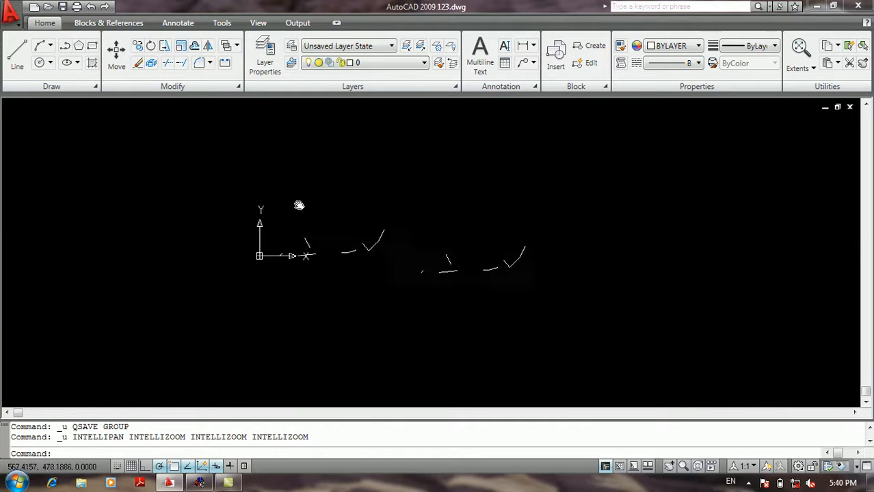
Start saving the drawing as a new file and examine the drives and folders available as save locations.
{"action": "left_click", "coordinate": [12, 12]}
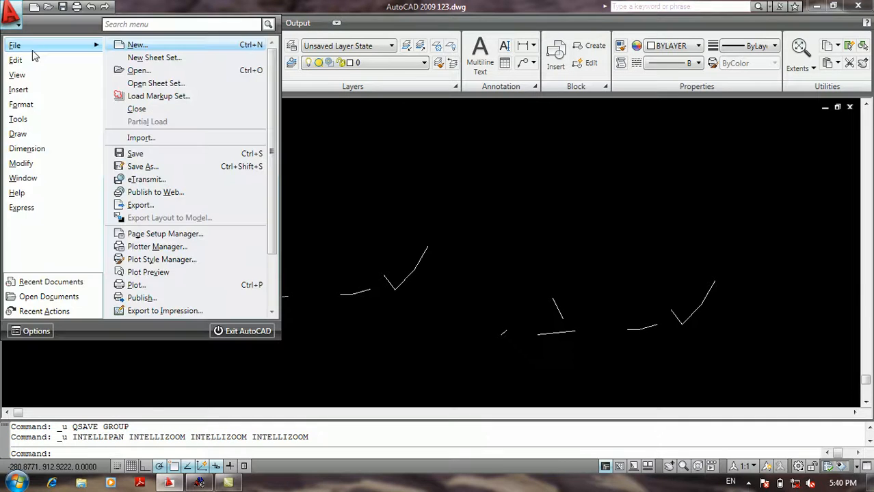
{"action": "left_click", "coordinate": [127, 166]}
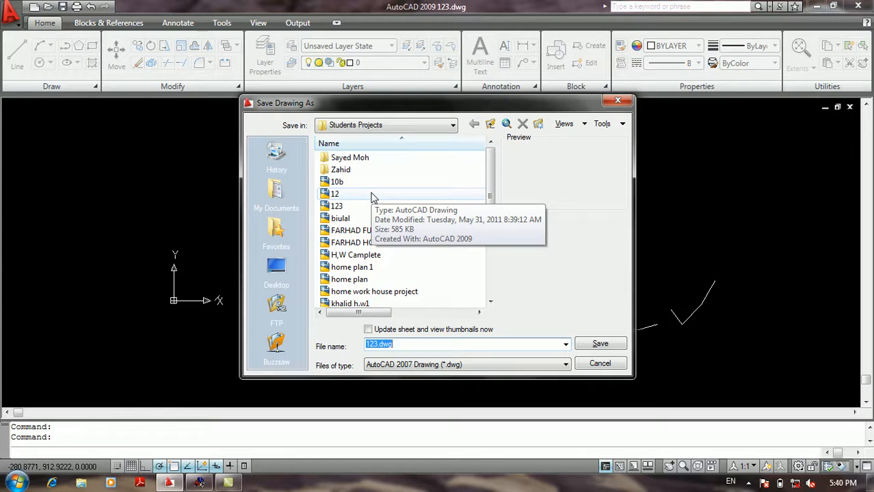
{"action": "left_click", "coordinate": [413, 125]}
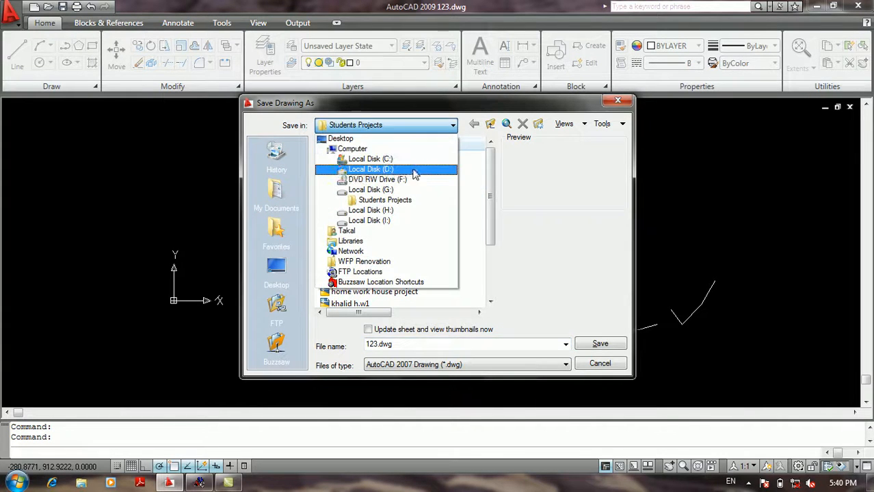
{"action": "left_click", "coordinate": [550, 178]}
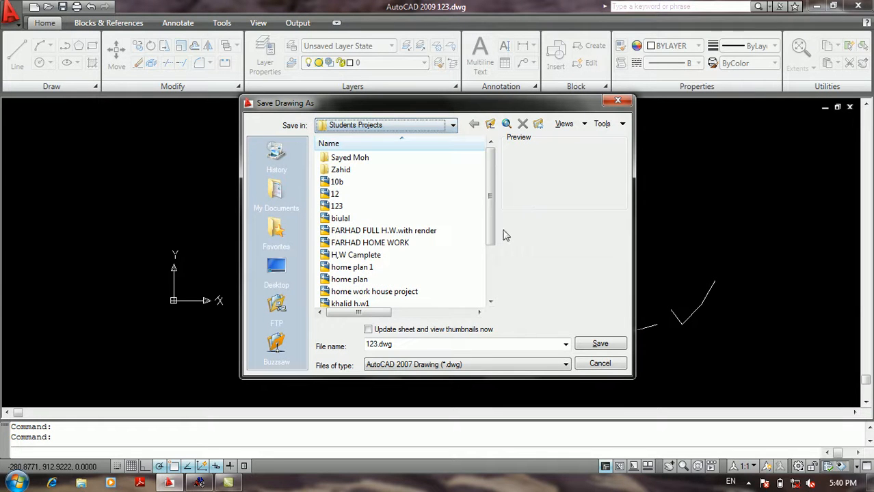
Examine the file name and the available AutoCAD file types for saving, and cancel without saving a copy.
{"action": "double_click", "coordinate": [400, 345]}
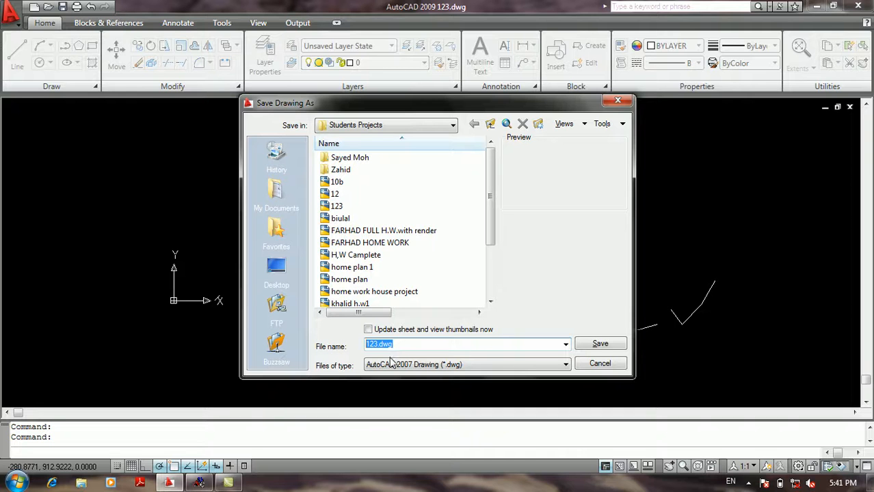
{"action": "left_click", "coordinate": [393, 365]}
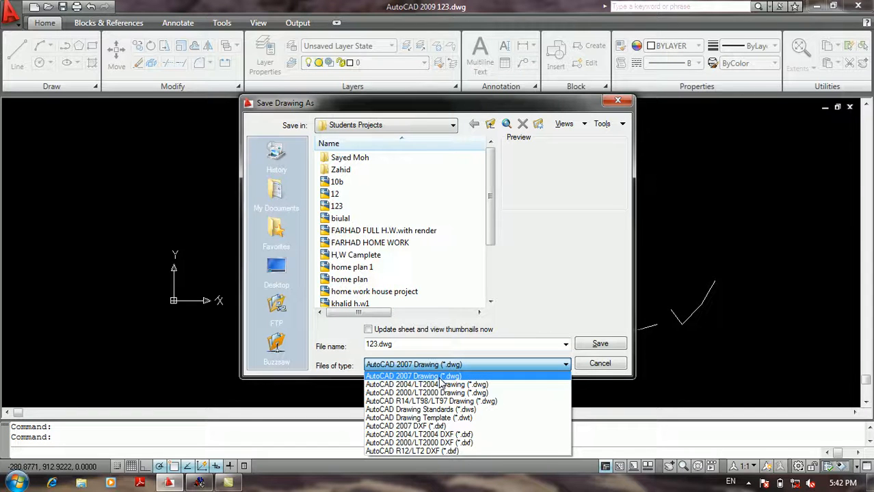
{"action": "left_click", "coordinate": [473, 344]}
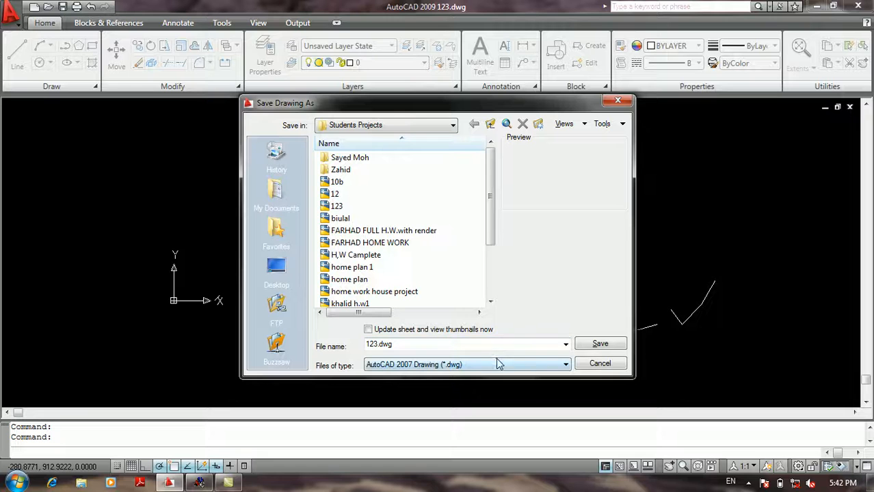
{"action": "left_click", "coordinate": [602, 365]}
{"action": "left_click", "coordinate": [314, 224]}
{"action": "left_click", "coordinate": [327, 207]}
{"action": "left_click", "coordinate": [328, 207]}
{"action": "left_click", "coordinate": [333, 215]}
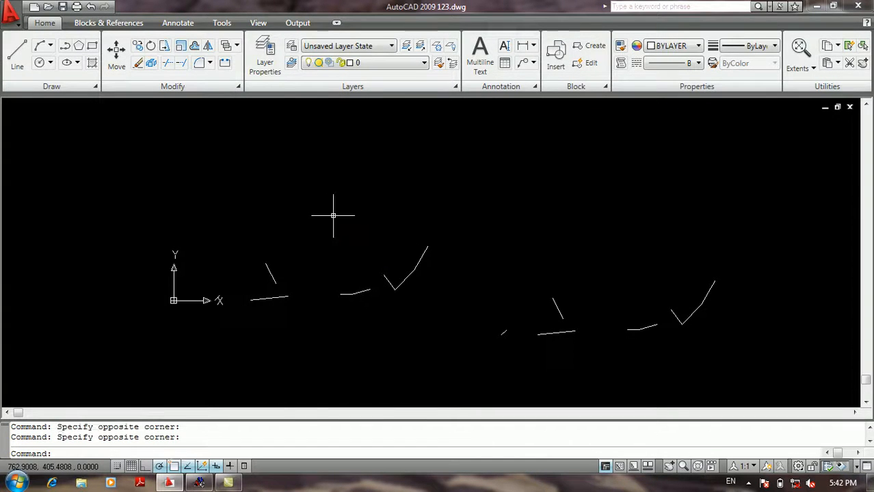